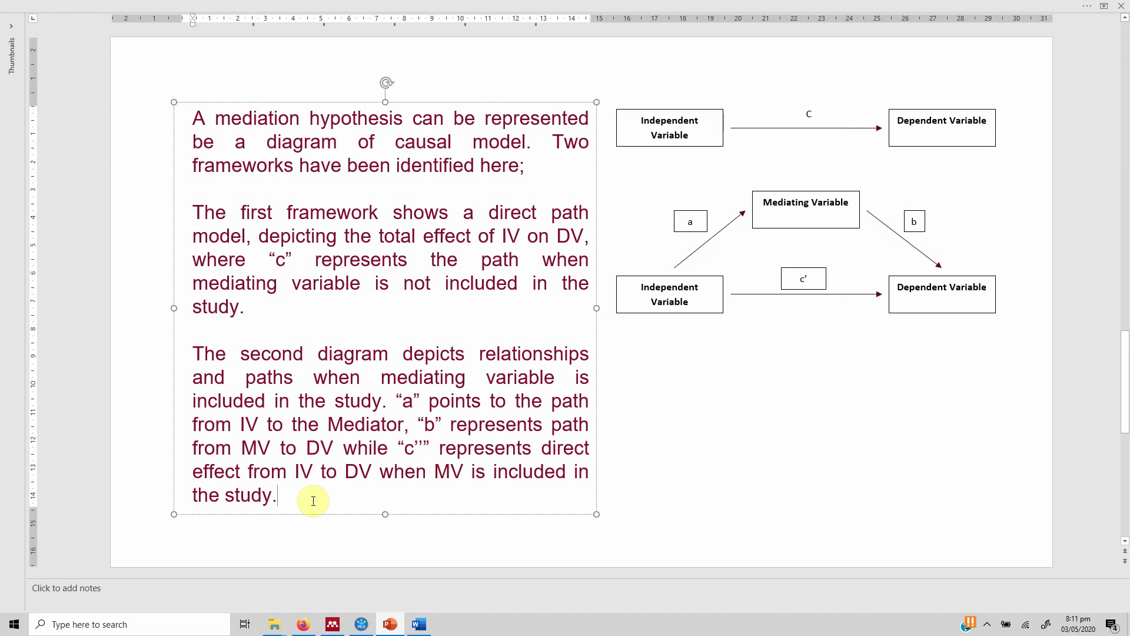
Go to the next slide and review the definitions of total, indirect and direct effects and the mediation types.
left_click(691, 500)
scroll(692, 501, "down", 3)
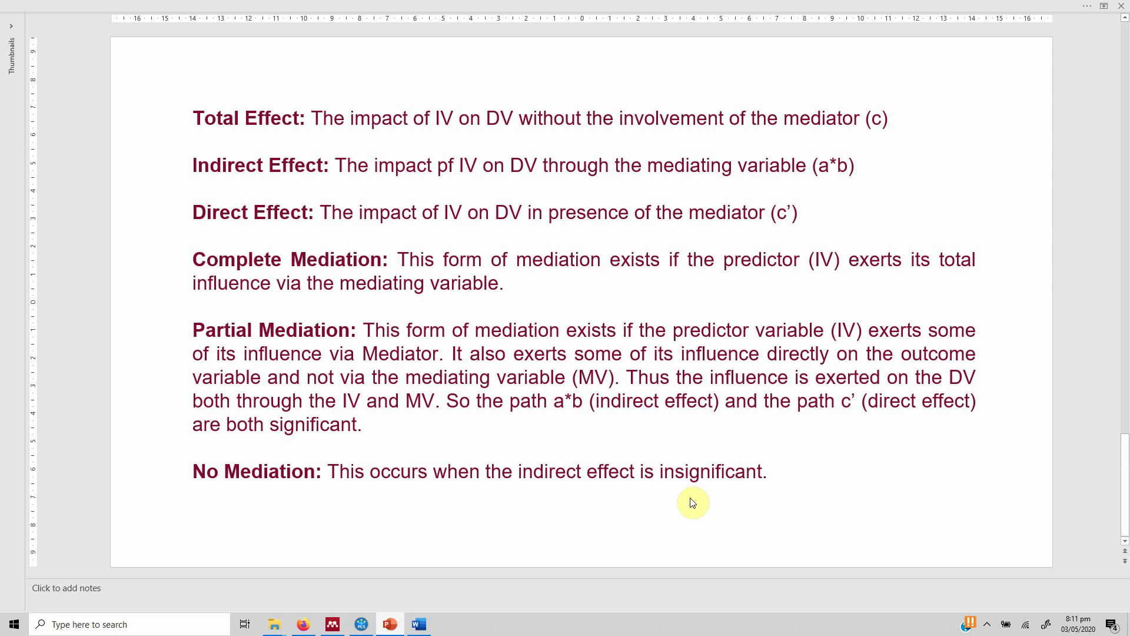
left_click(198, 330)
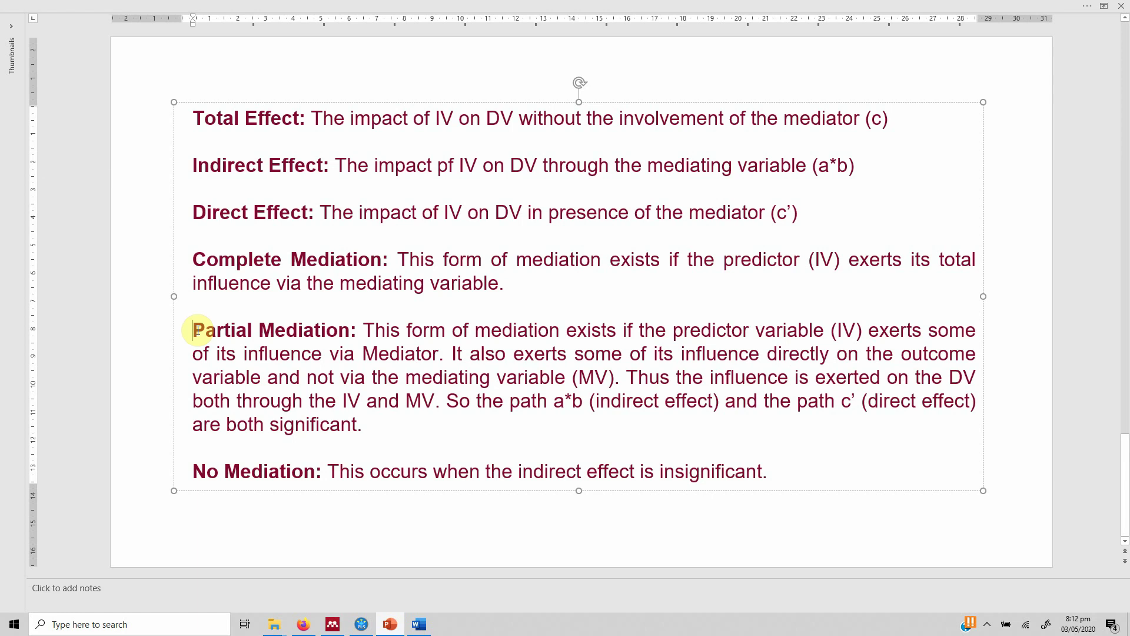
left_click(193, 260)
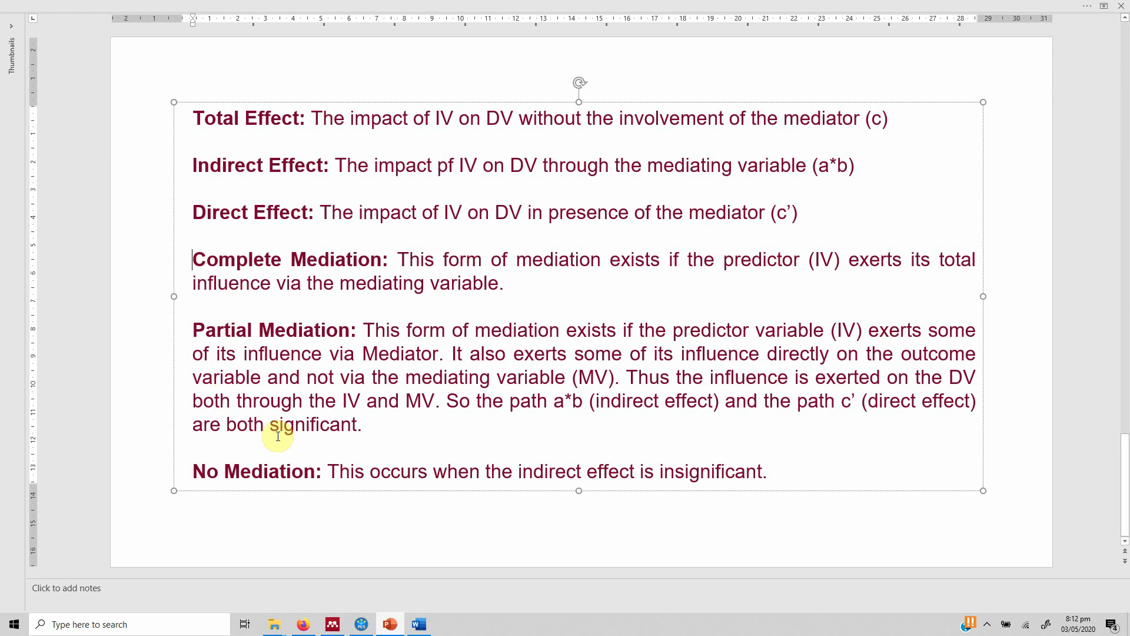
left_click(314, 471)
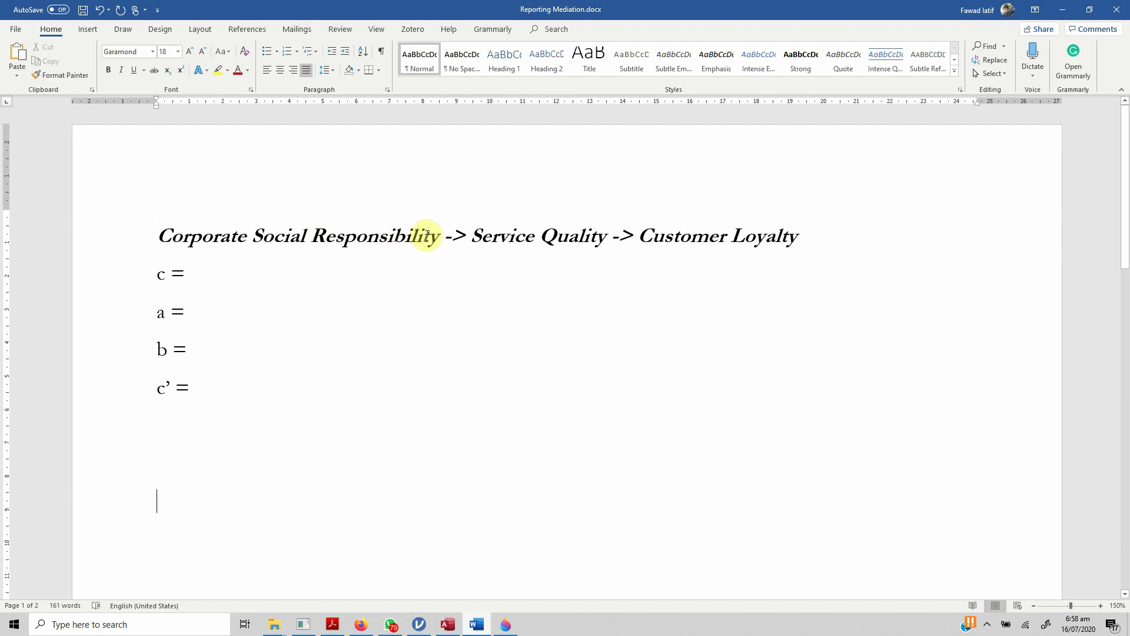
Define path c as "CSR on CL" and path a as "CSR on SQ" under the Corporate Social Responsibility model line.
left_click_drag(157, 233, 392, 235)
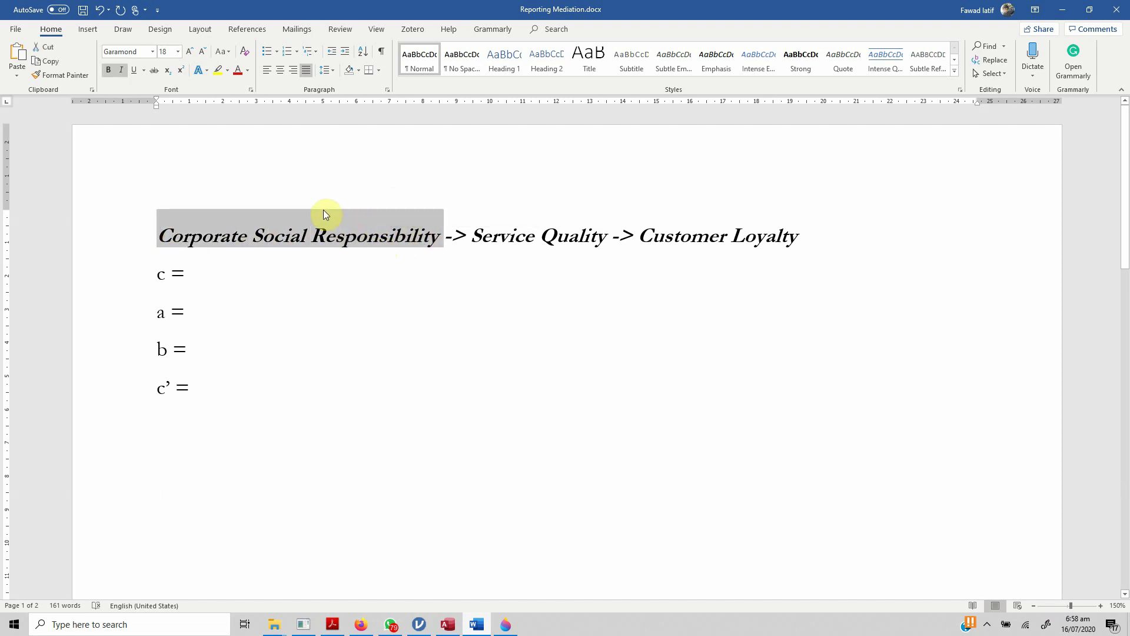
left_click_drag(471, 235, 787, 237)
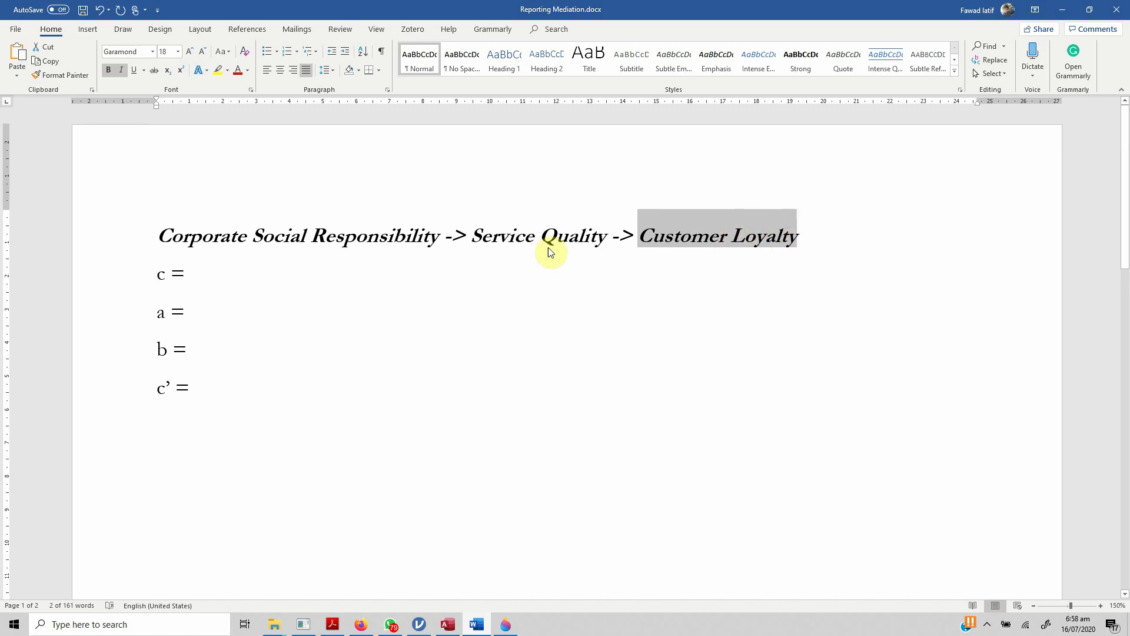
left_click(210, 281)
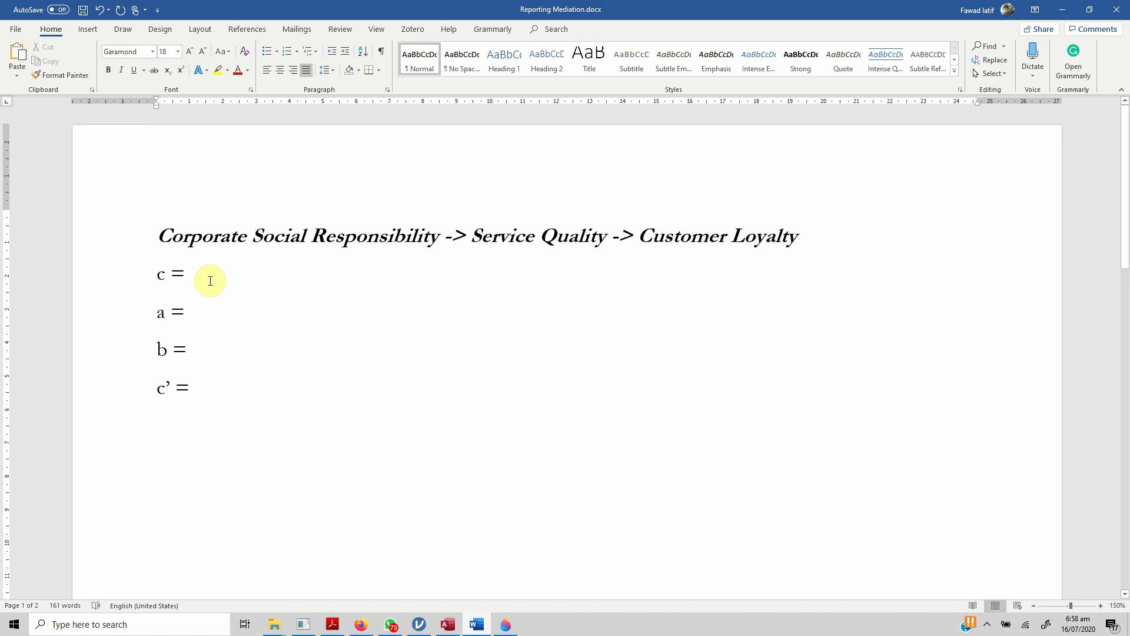
type("CSR on CL")
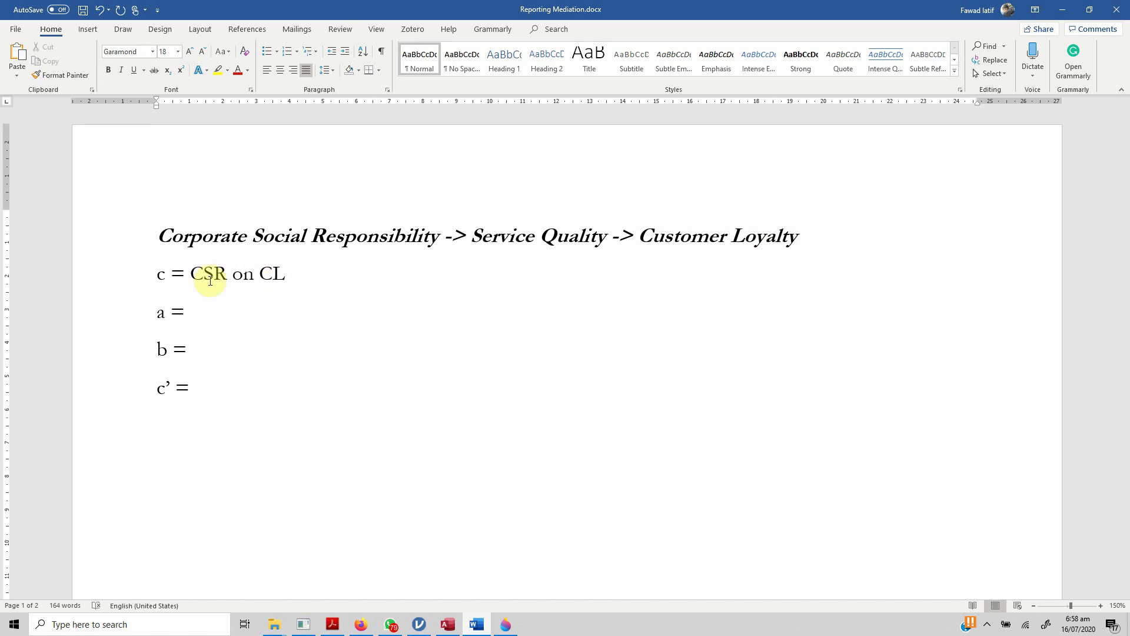
key("Down")
type("CSR on SQ")
Define path b as "SQ on CL" and path c' as "CSR on CL in presence of SQ".
key("Down")
key("BackSpace")
type("SQ")
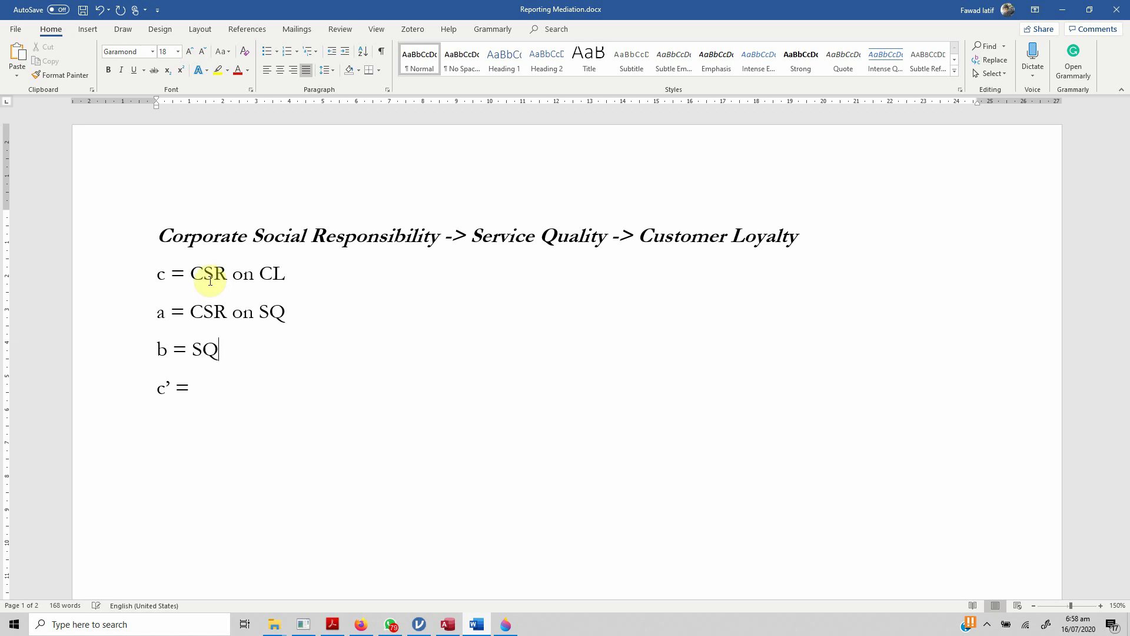
type(" on CL")
key("Down")
type("CSR on CL in pr")
key("BackSpace")
key("BackSpace")
type("presence of SQ")
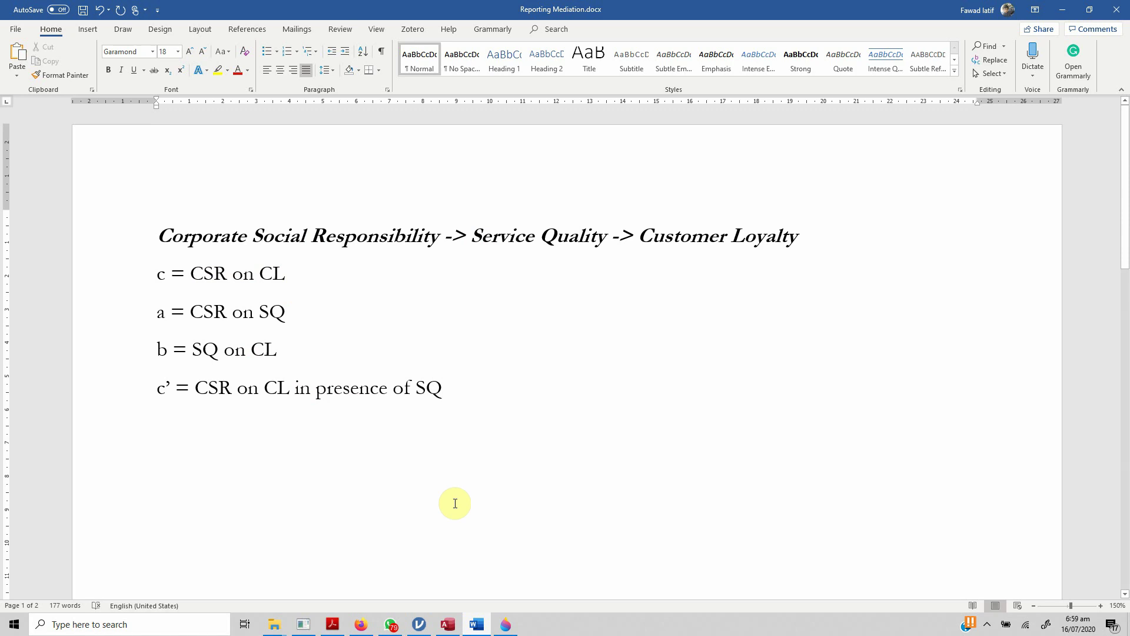
Switch to jamovi and start a medmod Mediation analysis on the open dataset.
left_click(419, 624)
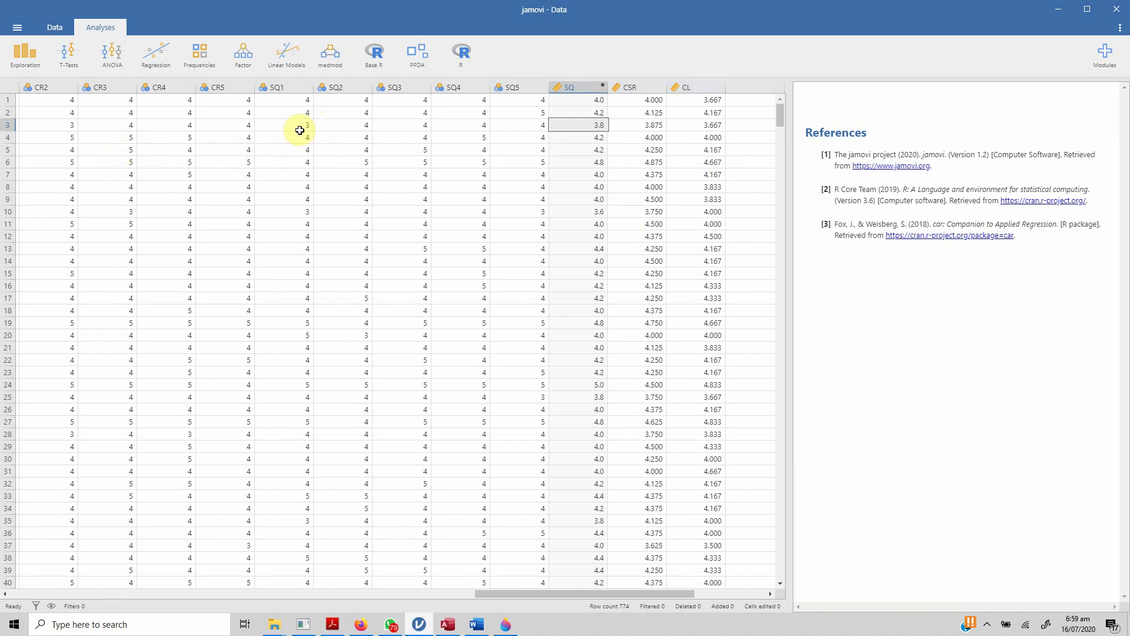
left_click(344, 67)
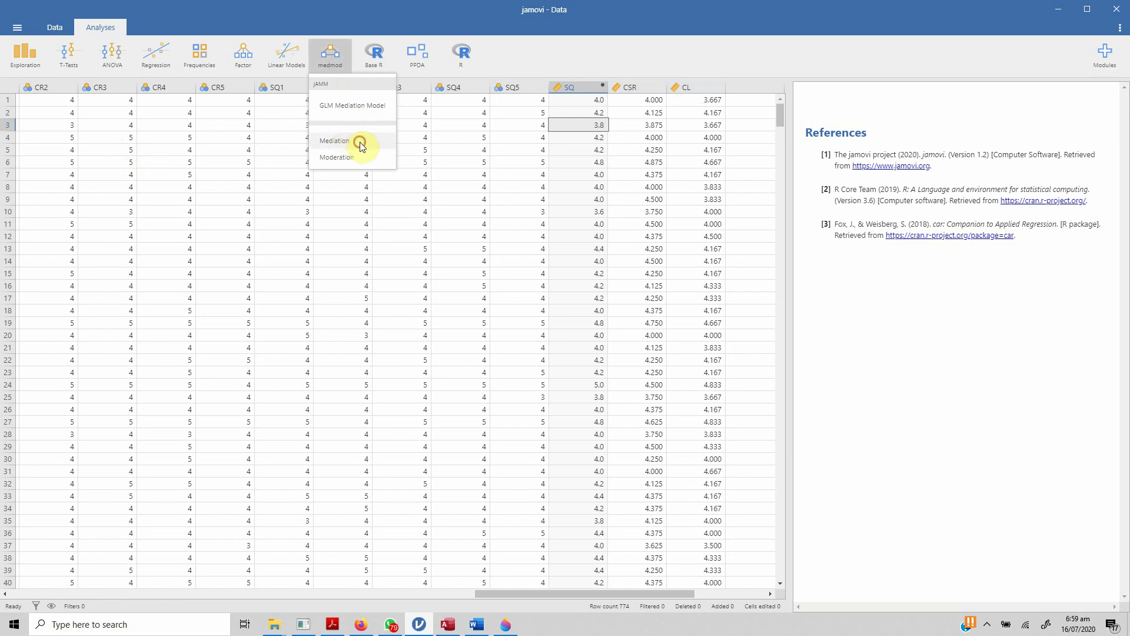
left_click(361, 144)
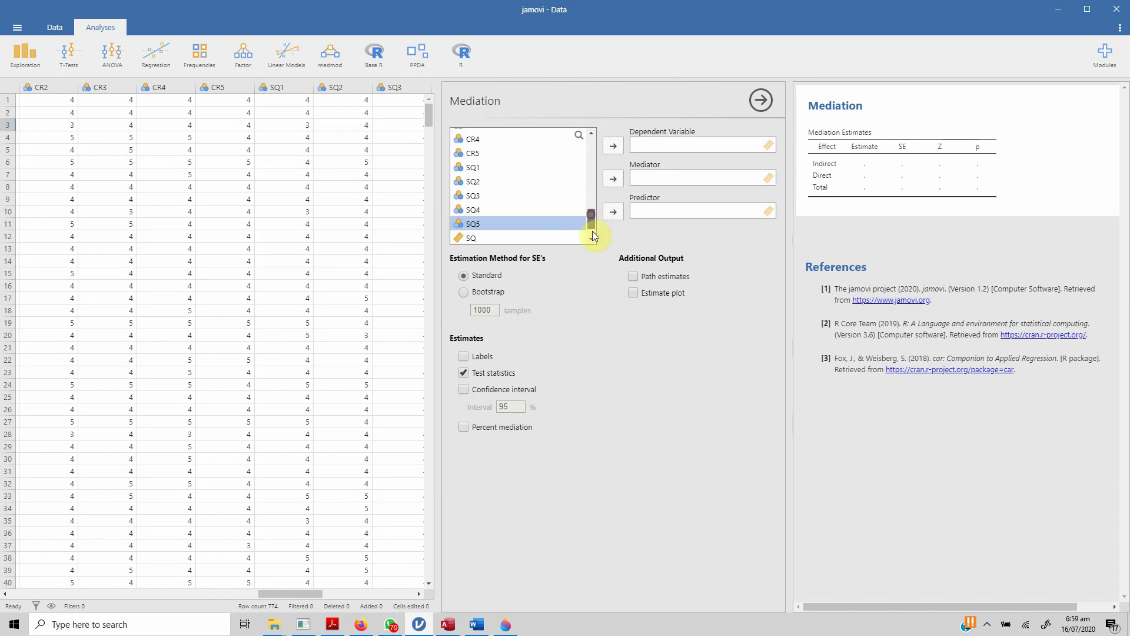
Assign CL as the dependent variable, SQ as the mediator and CSR as the predictor.
scroll(593, 230, "down", 2)
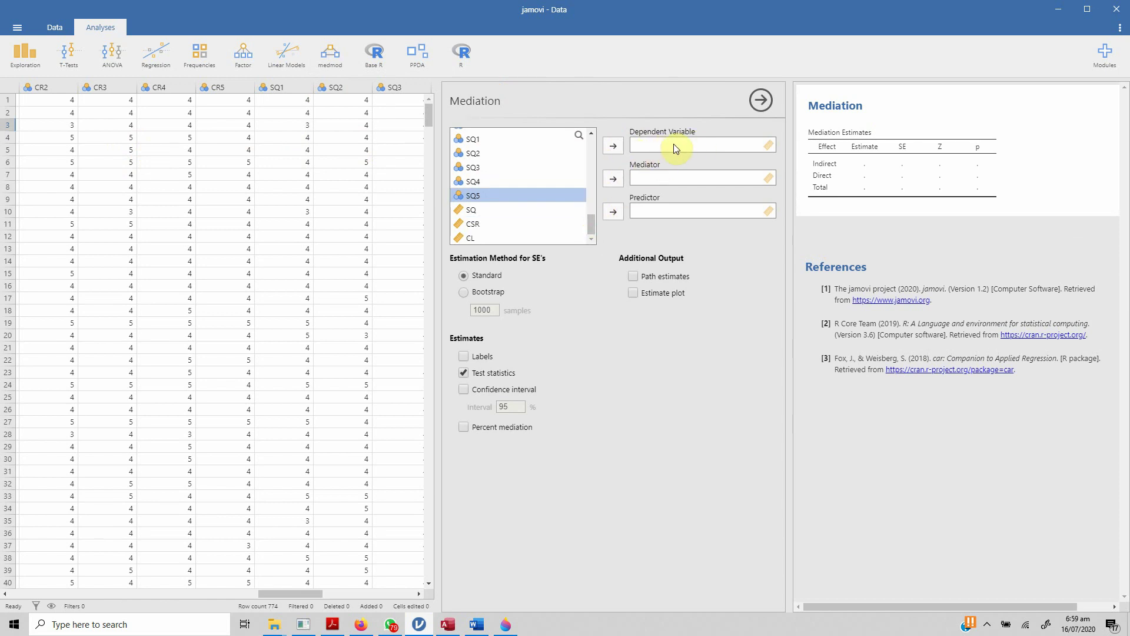
left_click(471, 238)
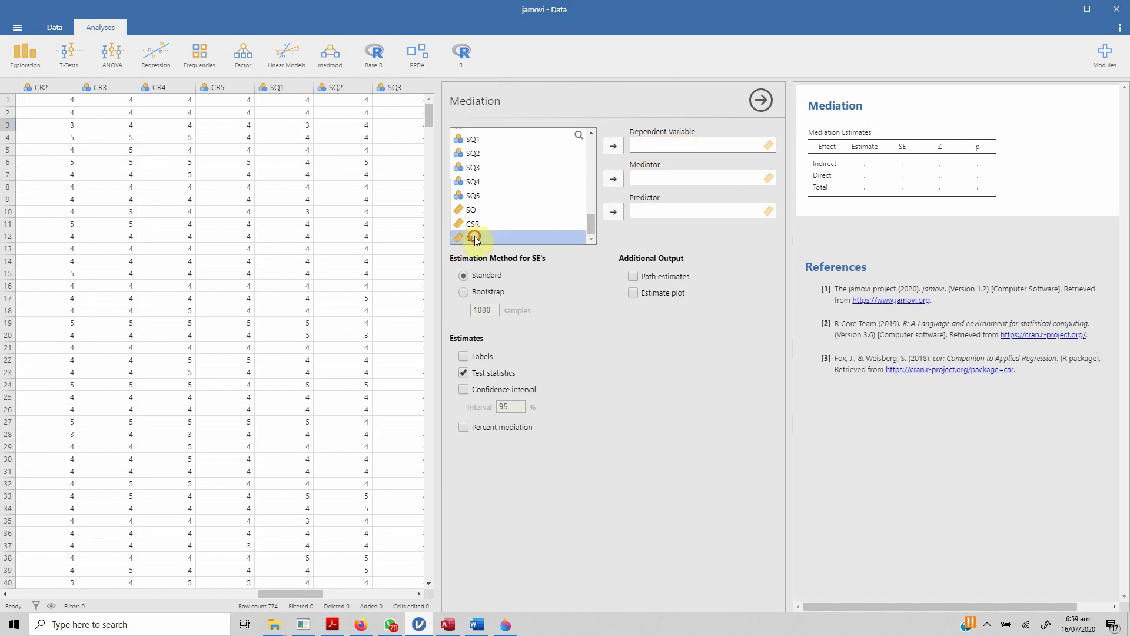
left_click(612, 148)
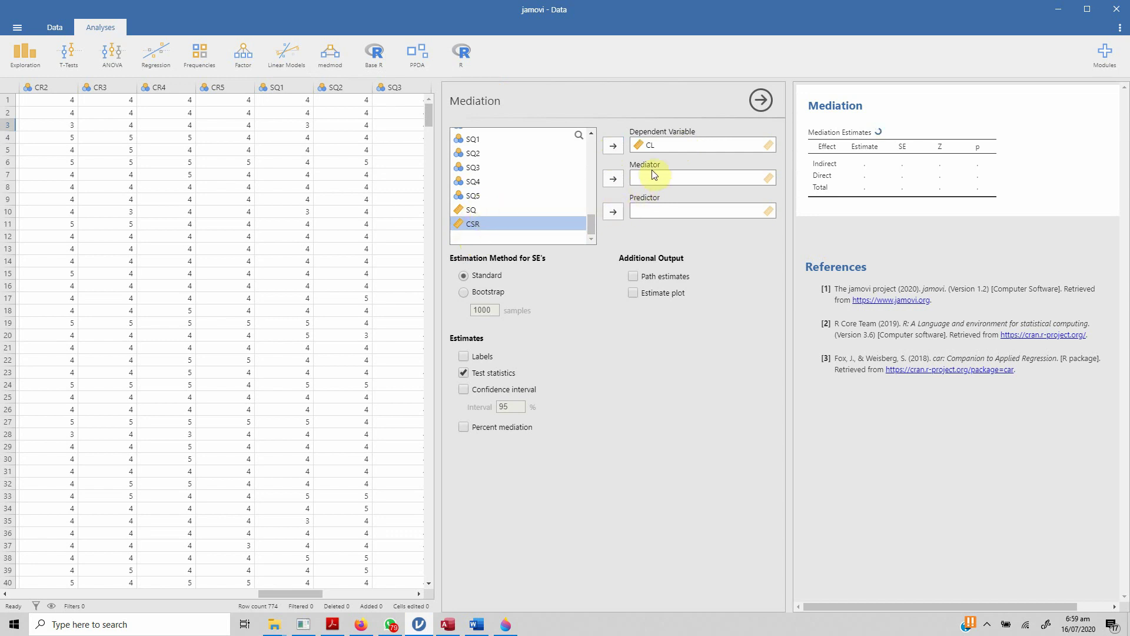
left_click(489, 211)
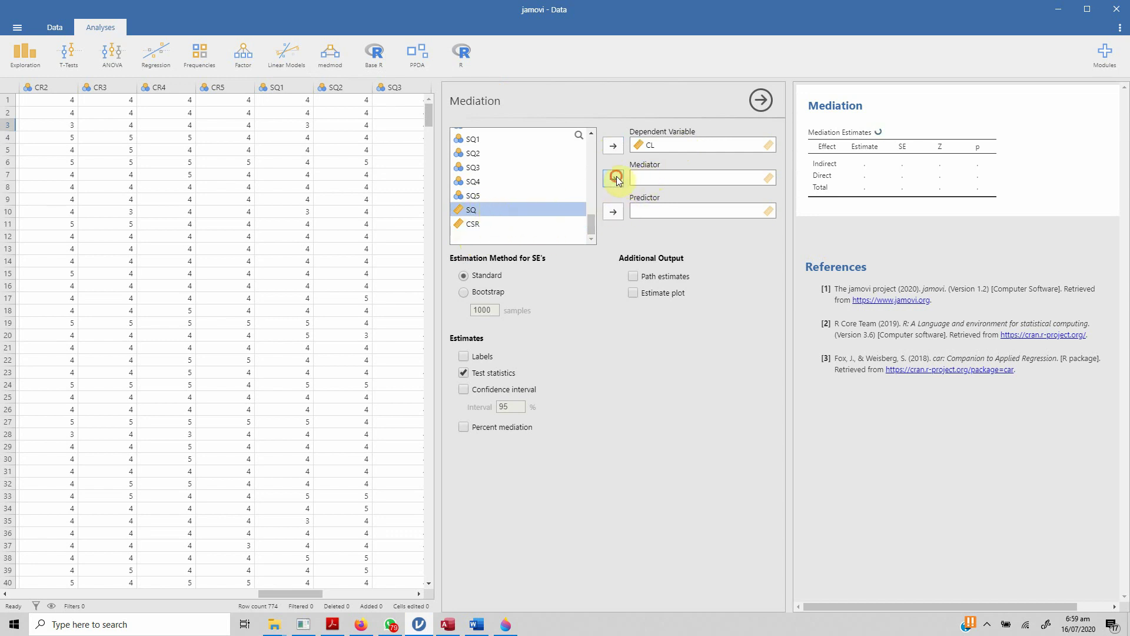
left_click(615, 177)
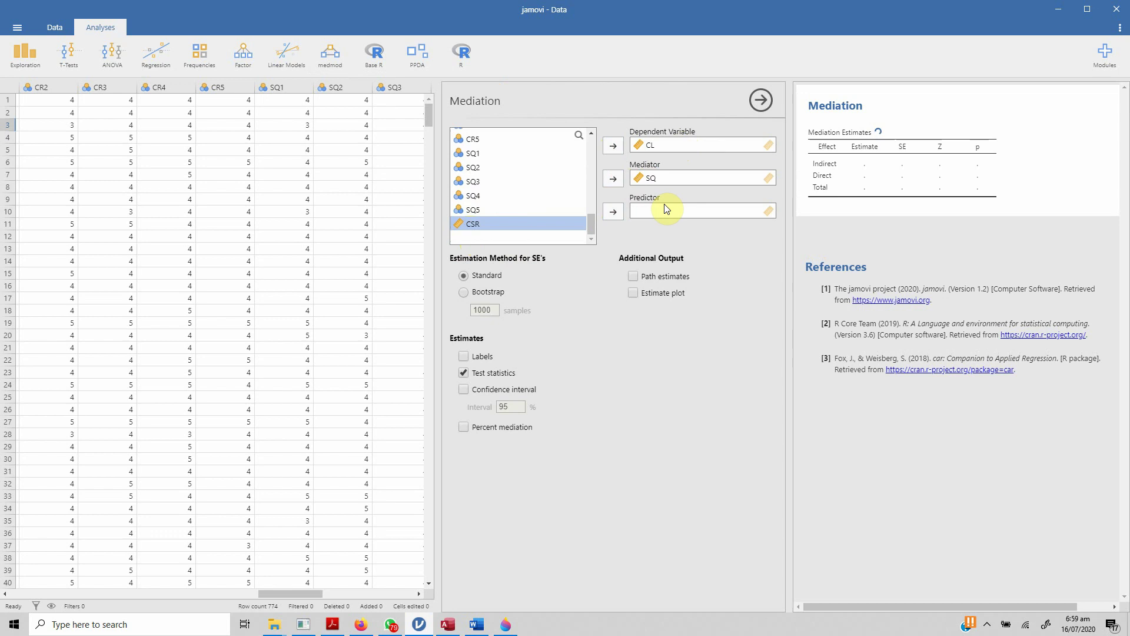
left_click(613, 211)
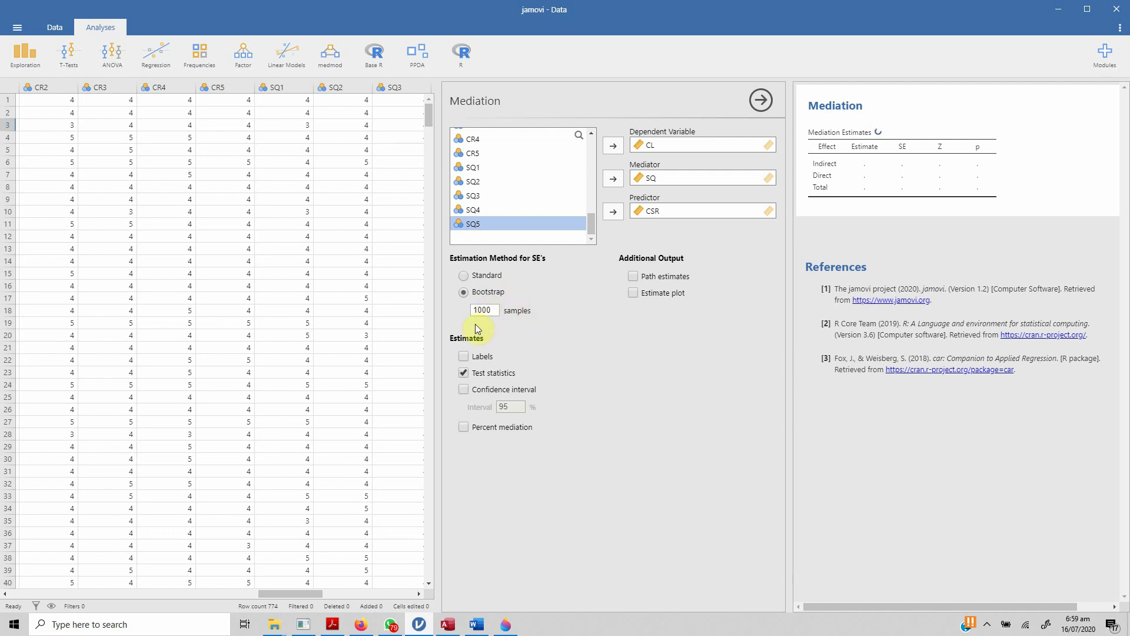
Include labels, the confidence interval and percent mediation in the mediation estimates.
left_click(465, 357)
left_click(464, 388)
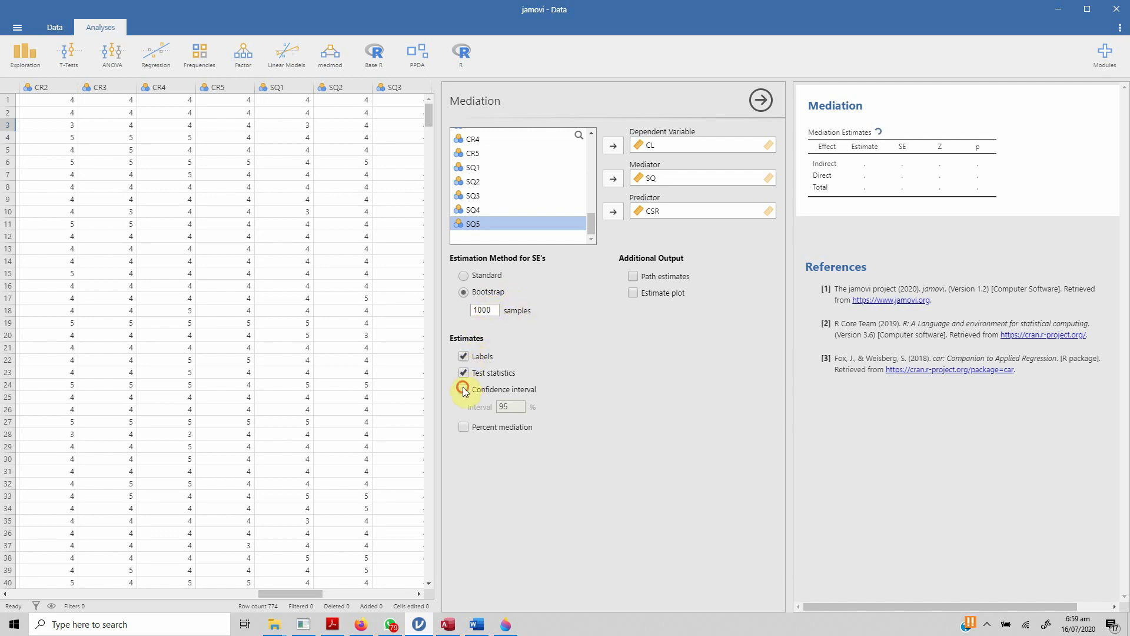
left_click(467, 425)
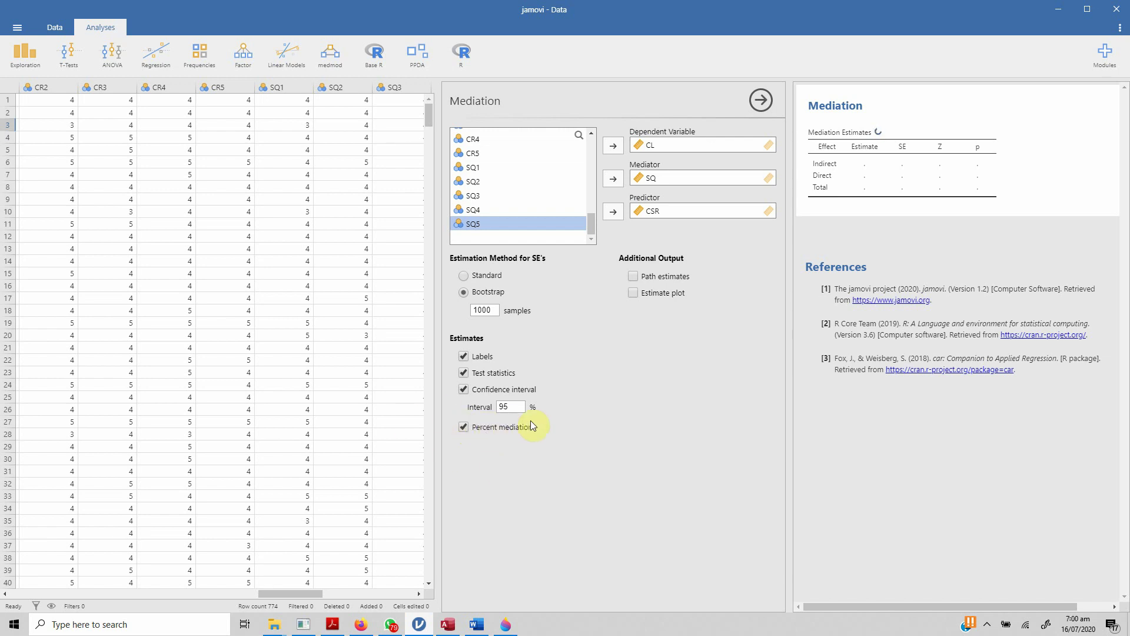
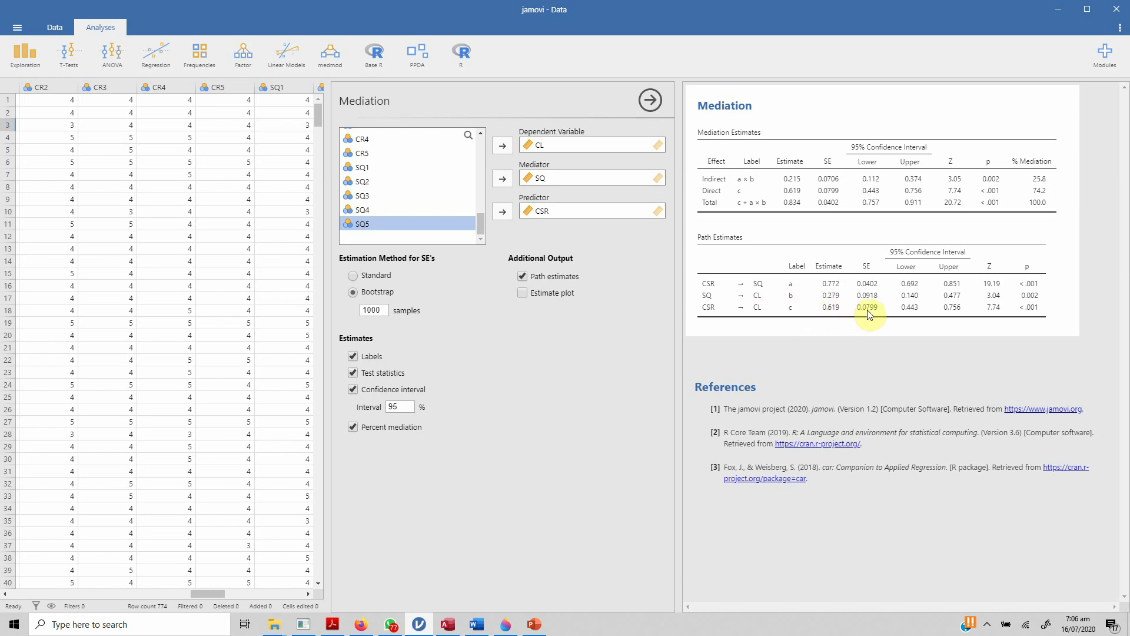
Copy the complete Mediation analysis results and switch to the Reporting Mediation document in Word.
right_click(757, 119)
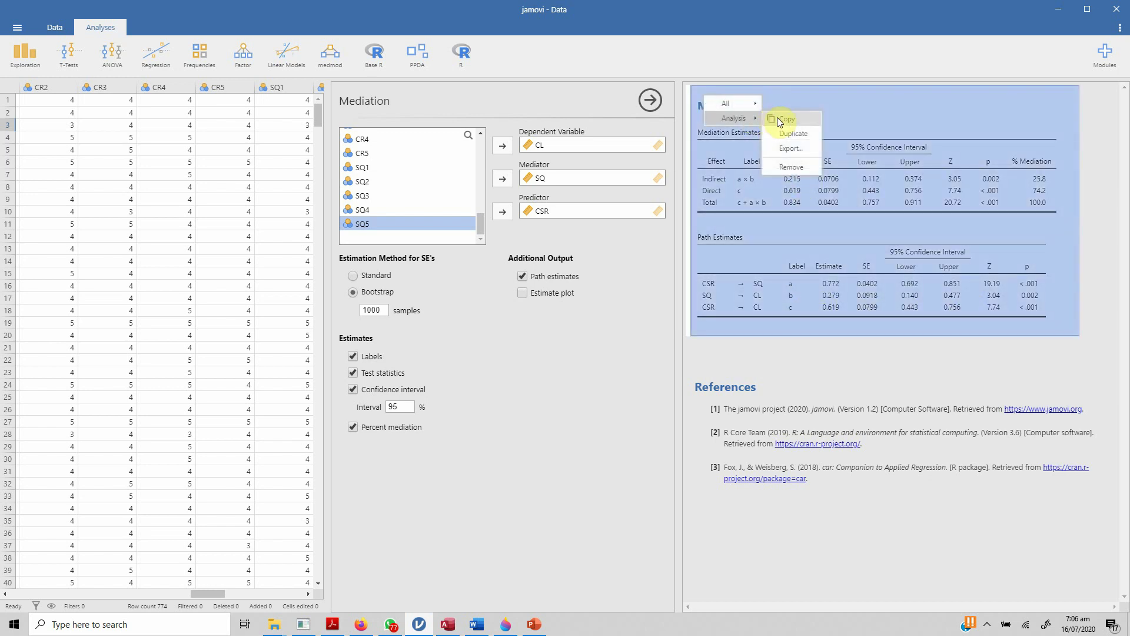
key("Escape")
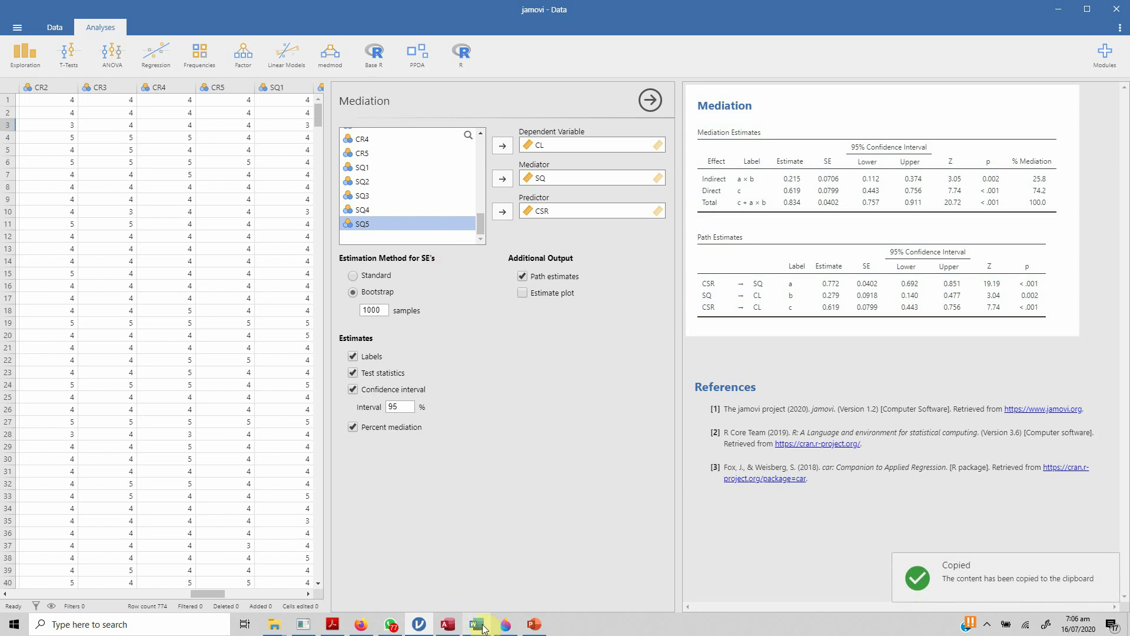
left_click(478, 624)
Insert blank lines below the c' definition to push the Mediation Analysis section down.
scroll(371, 484, "down", 3)
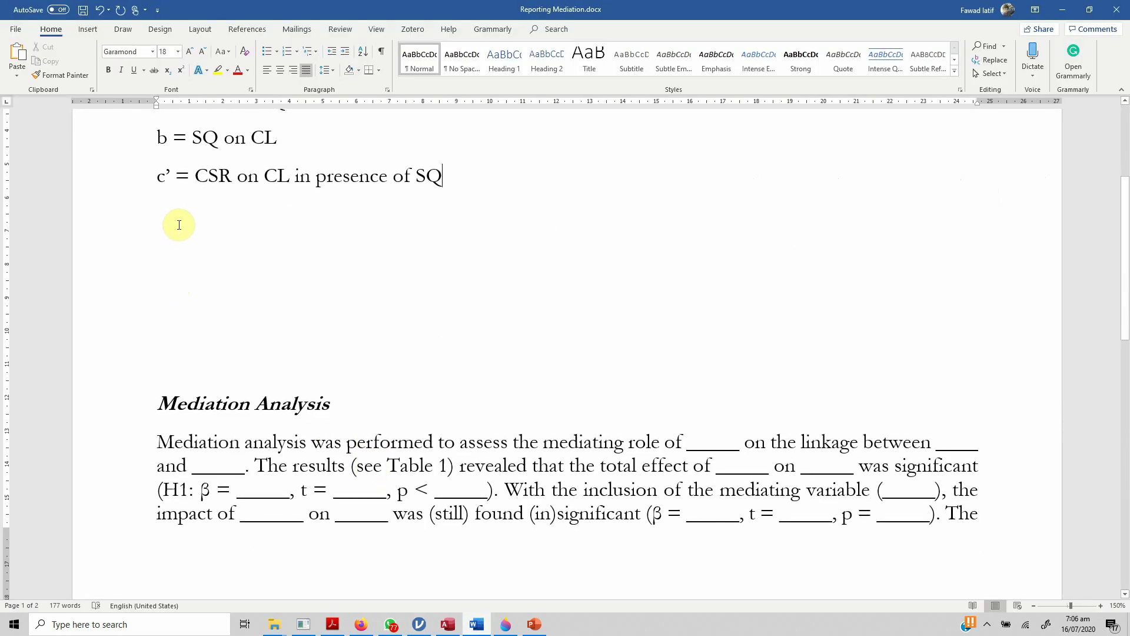
scroll(179, 224, "down", 1)
key("Return")
key("Return")
key("Return")
key("Return")
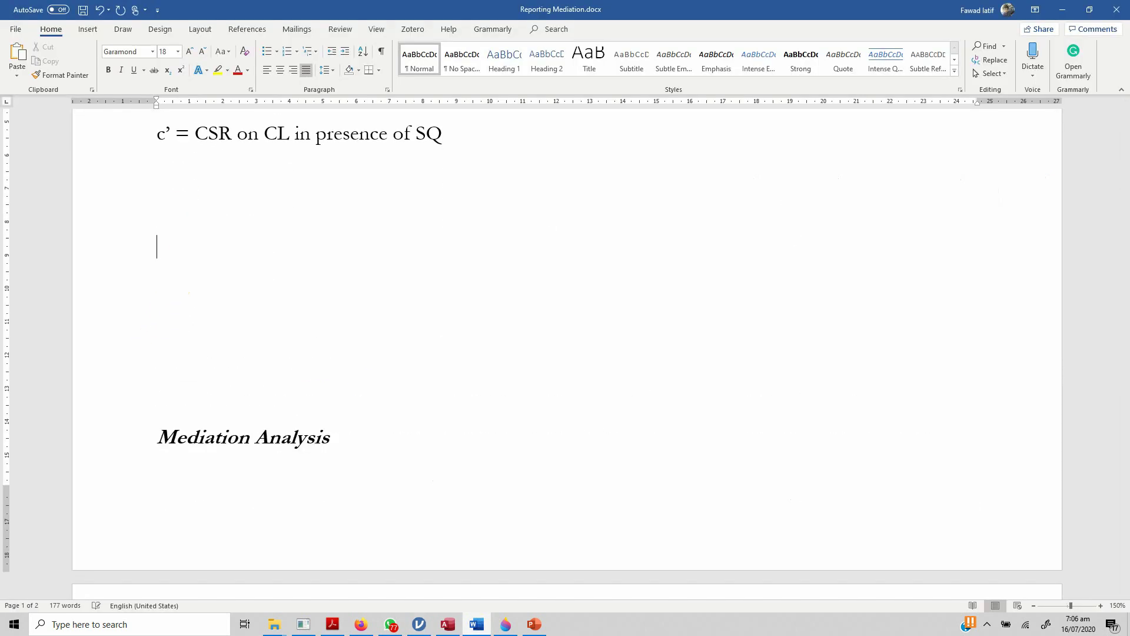
Paste the copied jamovi results on a new line below Table 1.
scroll(184, 237, "down", 6)
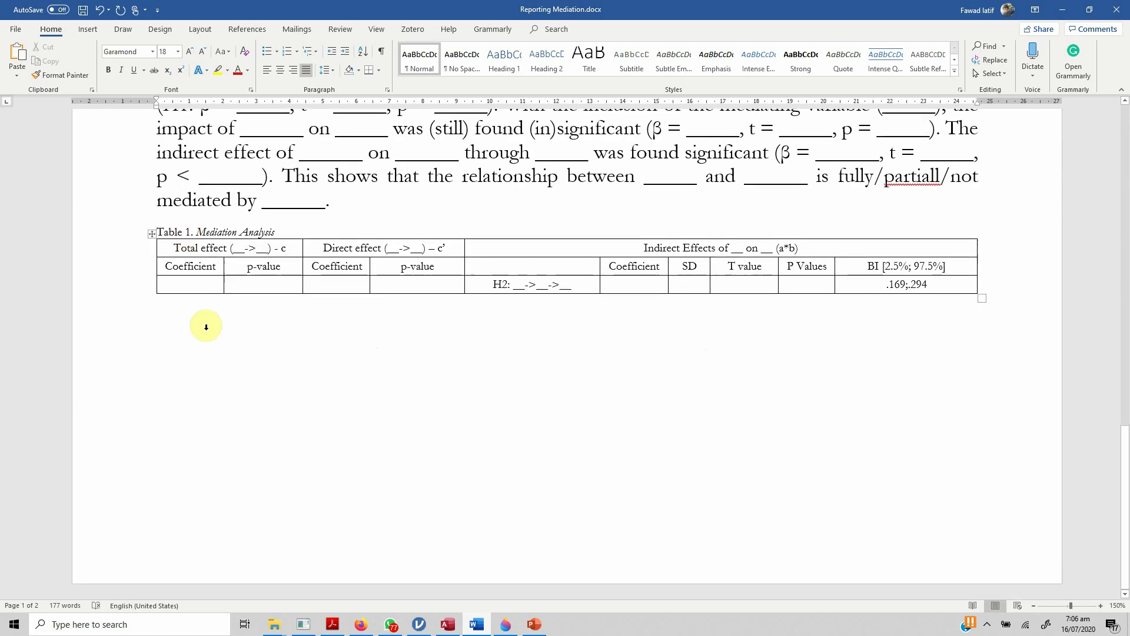
left_click(209, 350)
key("Return")
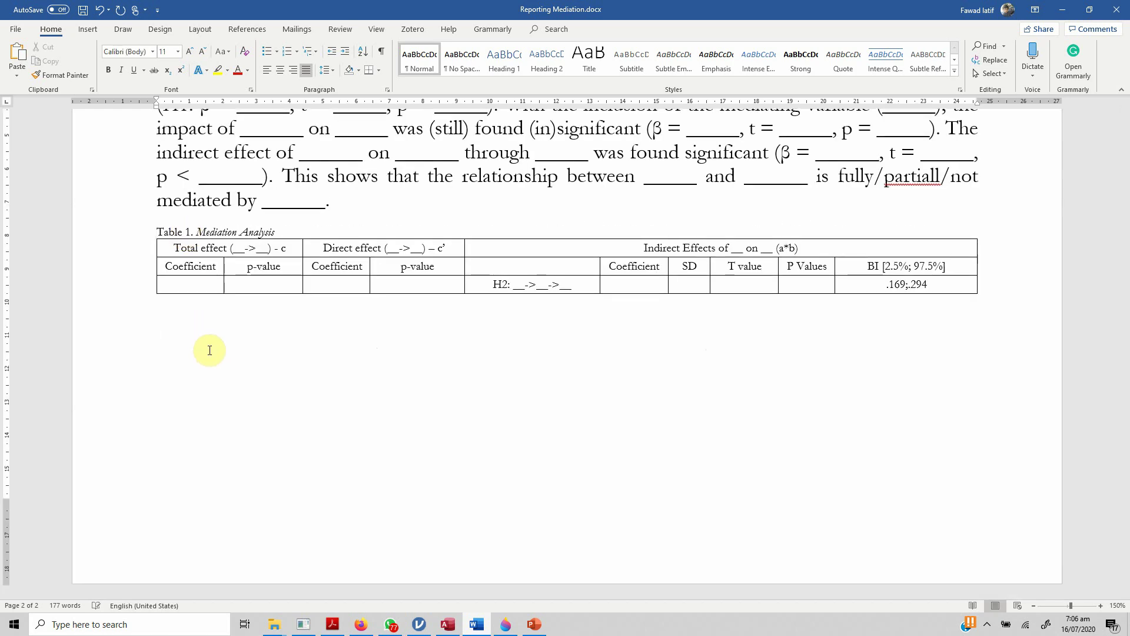
key("ctrl+v")
Delete the pasted "Mediation" heading and its empty line so the Mediation Estimates table sits just below Table 1.
scroll(341, 328, "up", 10)
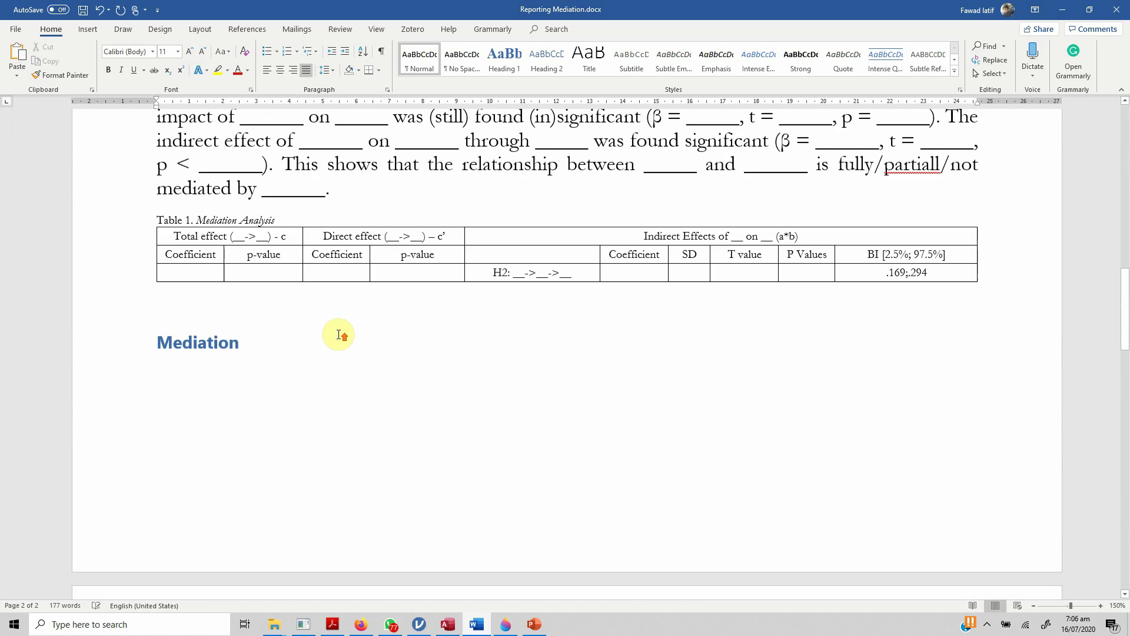
scroll(338, 334, "up", 4)
scroll(335, 327, "down", 3)
left_click(217, 404)
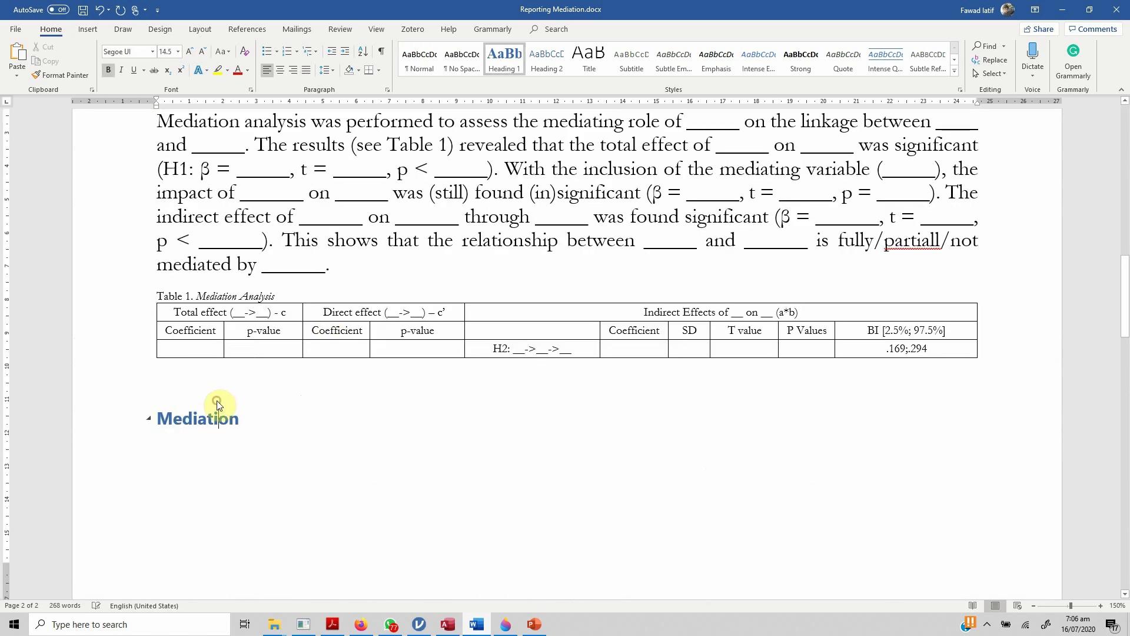
double_click(217, 401)
scroll(217, 401, "down", 5)
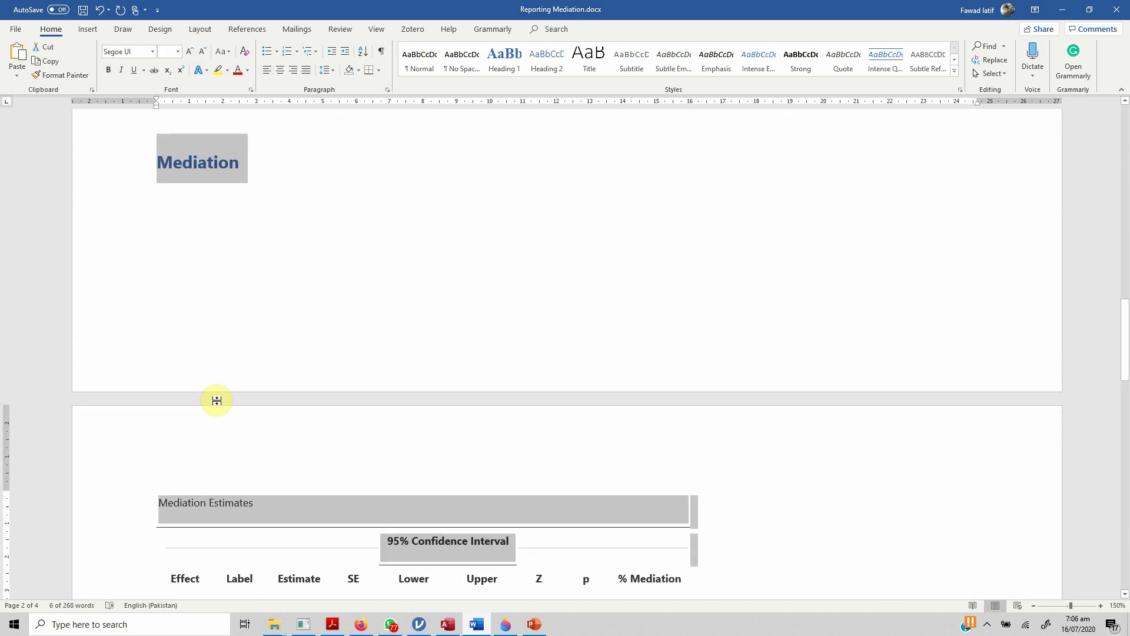
key("Delete")
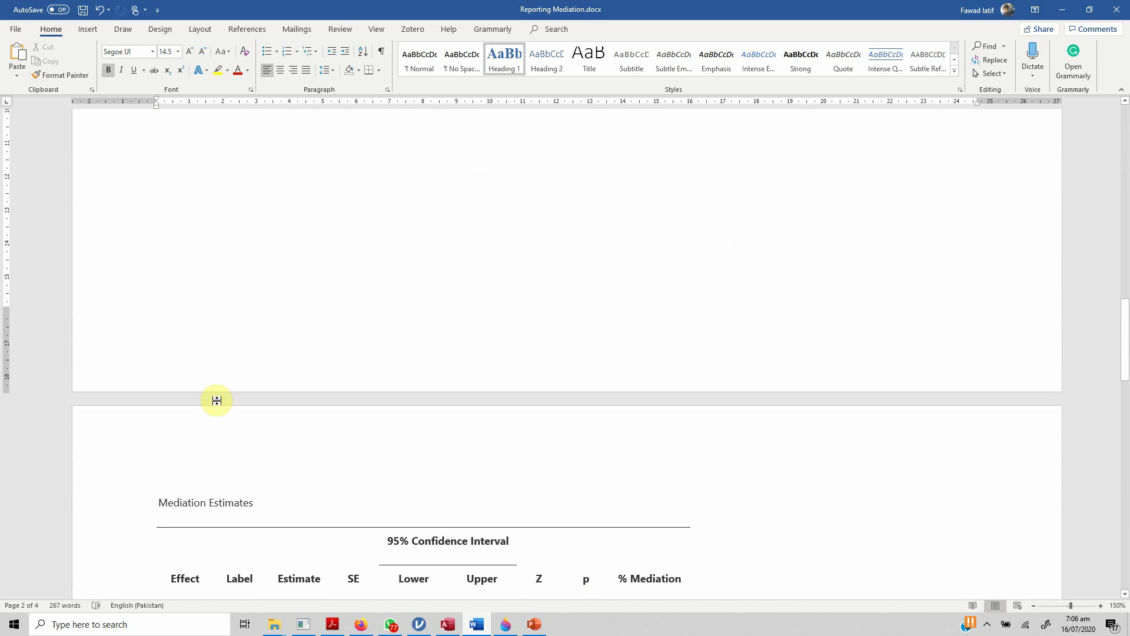
scroll(217, 401, "up", 3)
key("Delete")
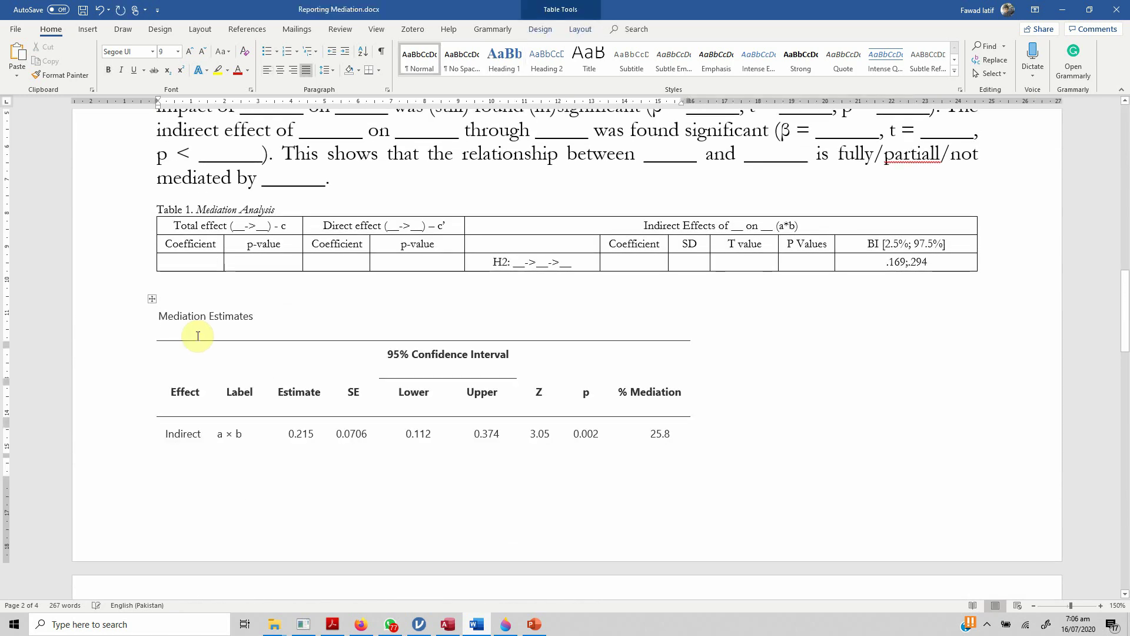
Replace the blank after "mediating role of" in the Mediation Analysis paragraph with SQ.
scroll(198, 336, "up", 4)
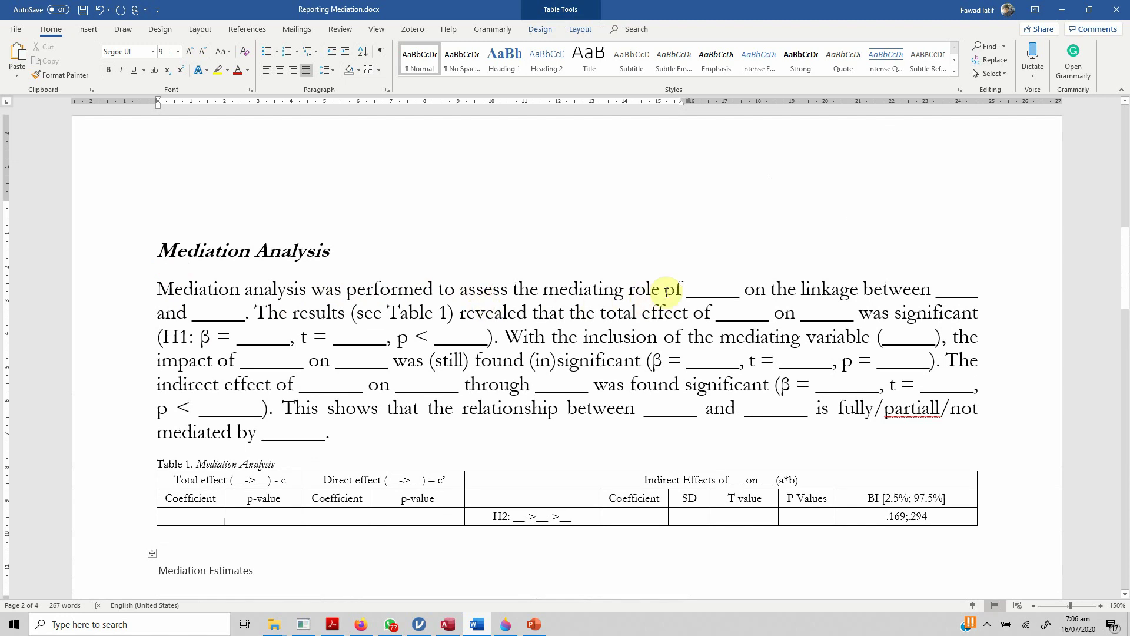
left_click(686, 287)
type("SQ")
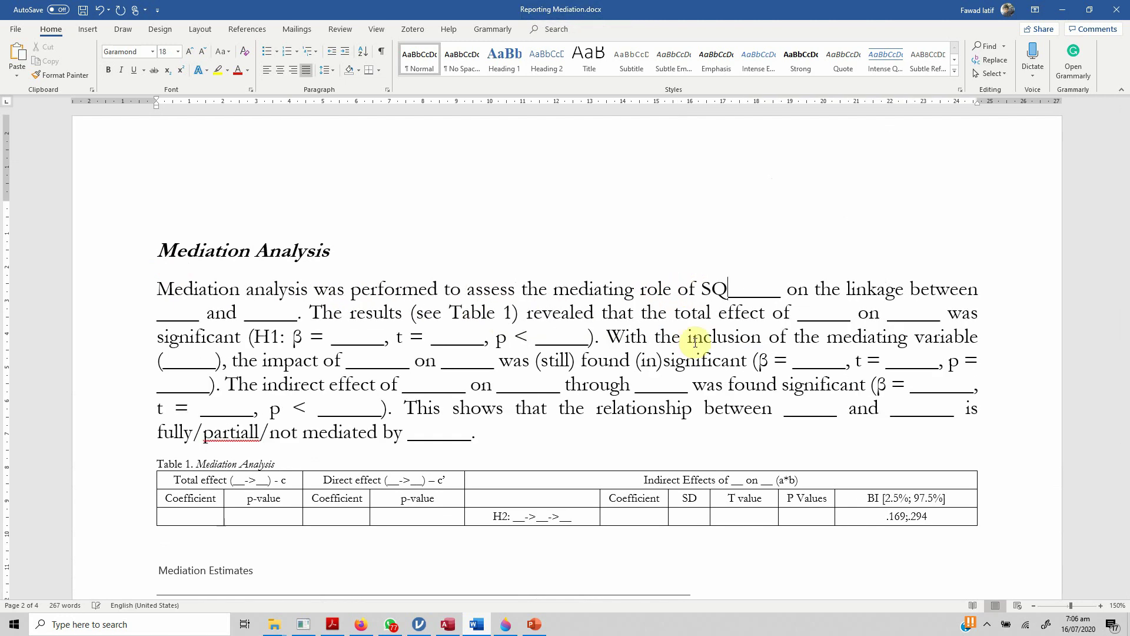
key("shift+Right")
key("shift+Right")
key("shift+Right")
key("shift+Right")
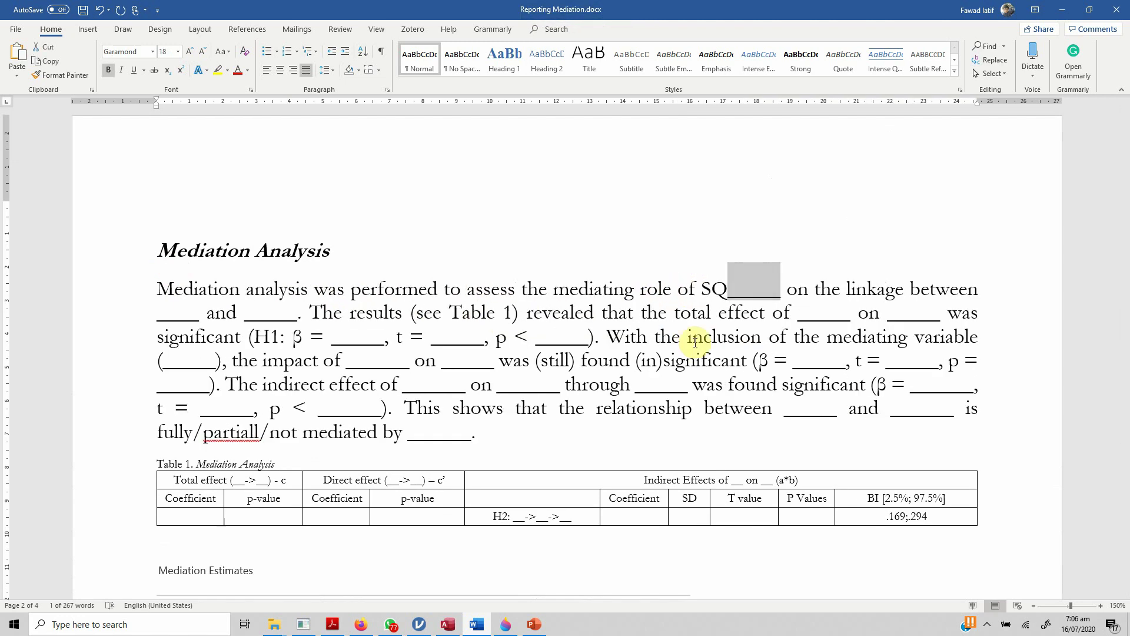
key("Delete")
Replace the two blanks after "linkage between" with CSR and CL in the first sentence.
left_click(935, 288)
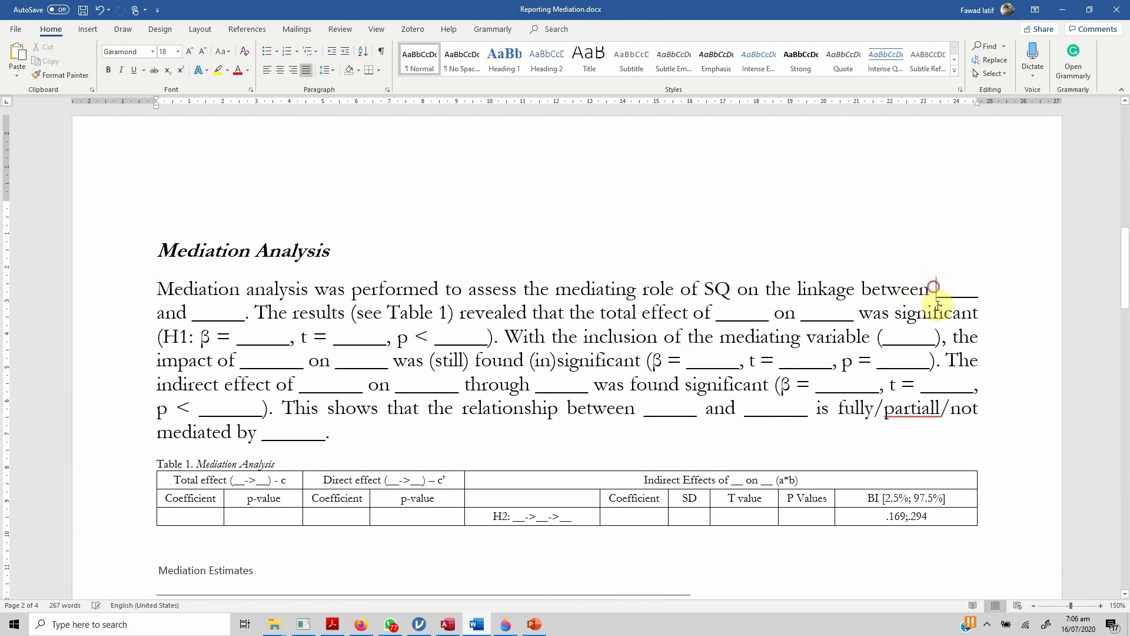
type("CSR")
key("shift+Right")
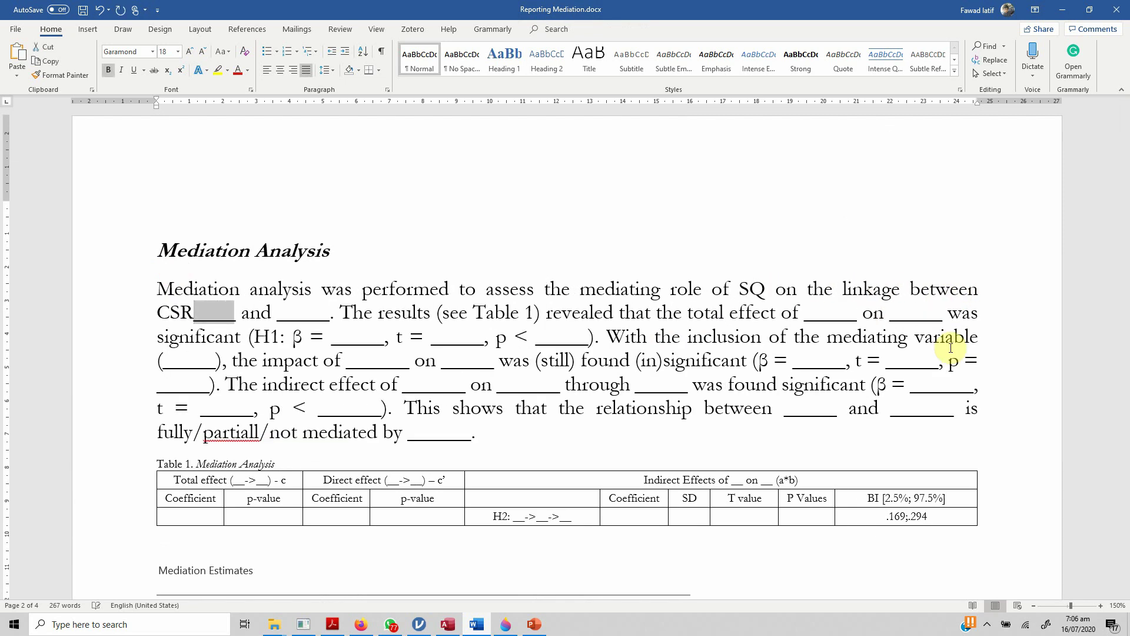
key("Delete")
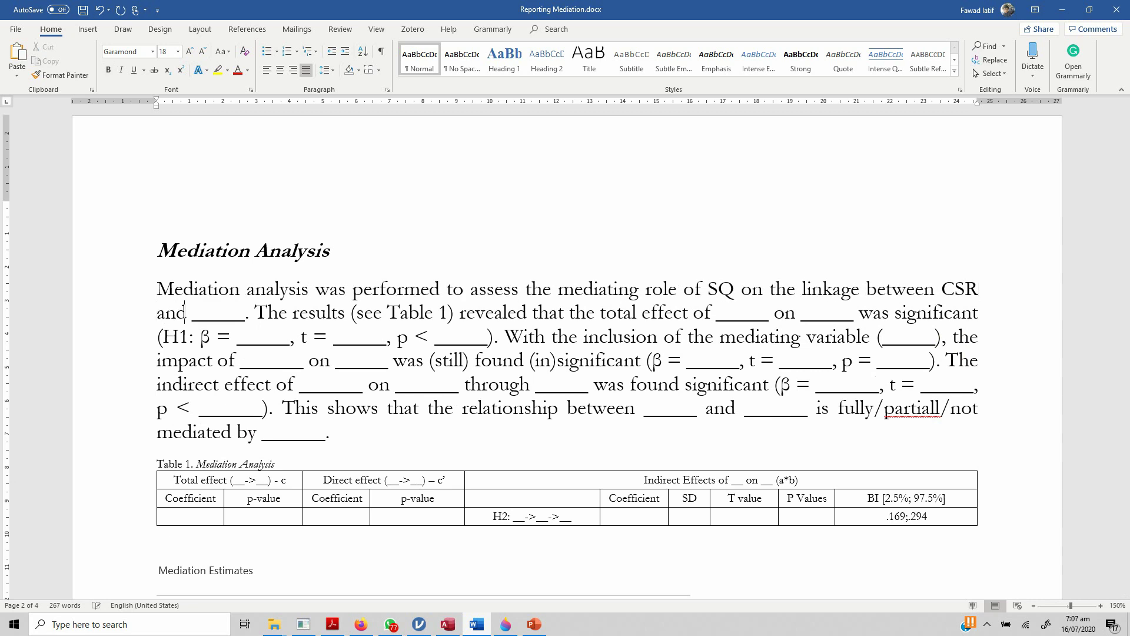
key("Right")
type("CL")
key("shift+Right")
key("shift+Right")
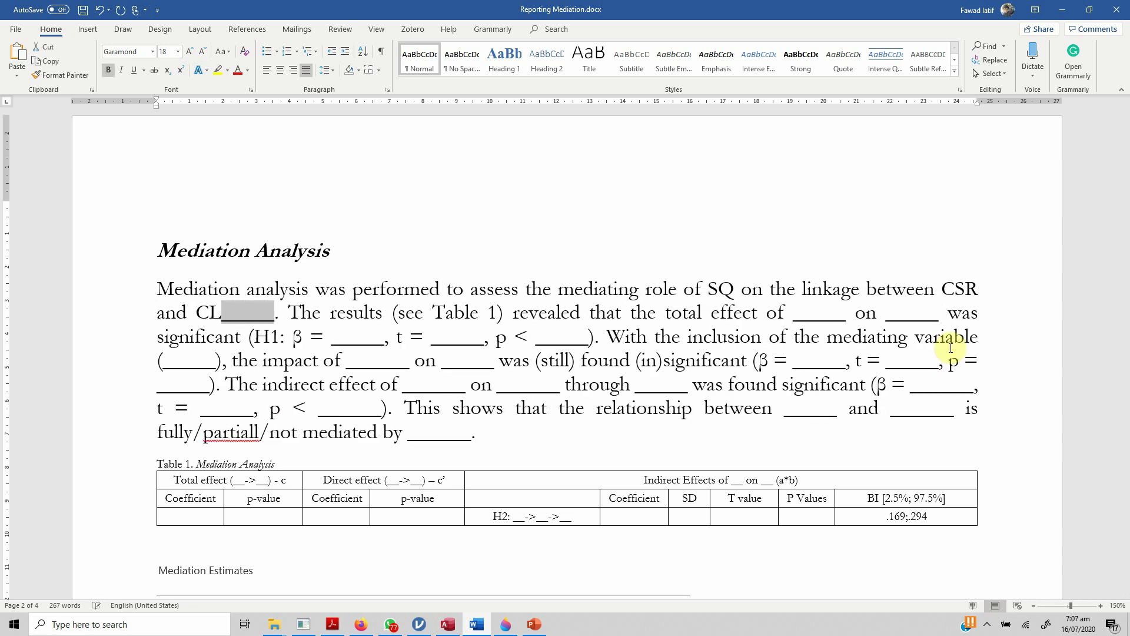
key("shift+Right")
key("Delete")
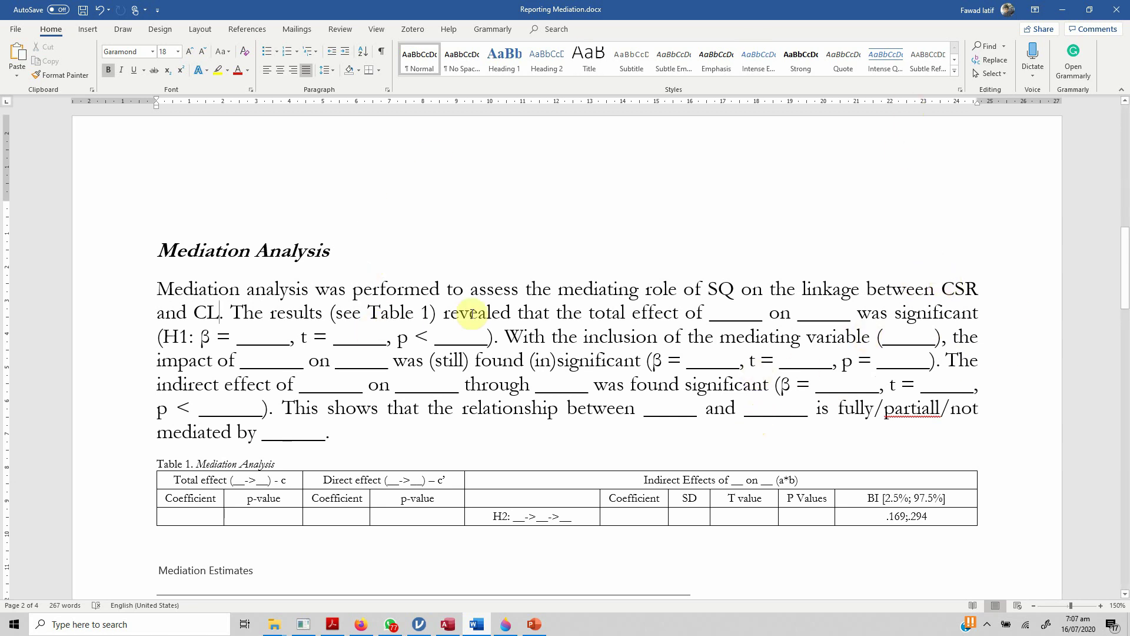
Fill in the total effect sentence so it reads "total effect of CSR on CL", removing both blank lines.
left_click(709, 315)
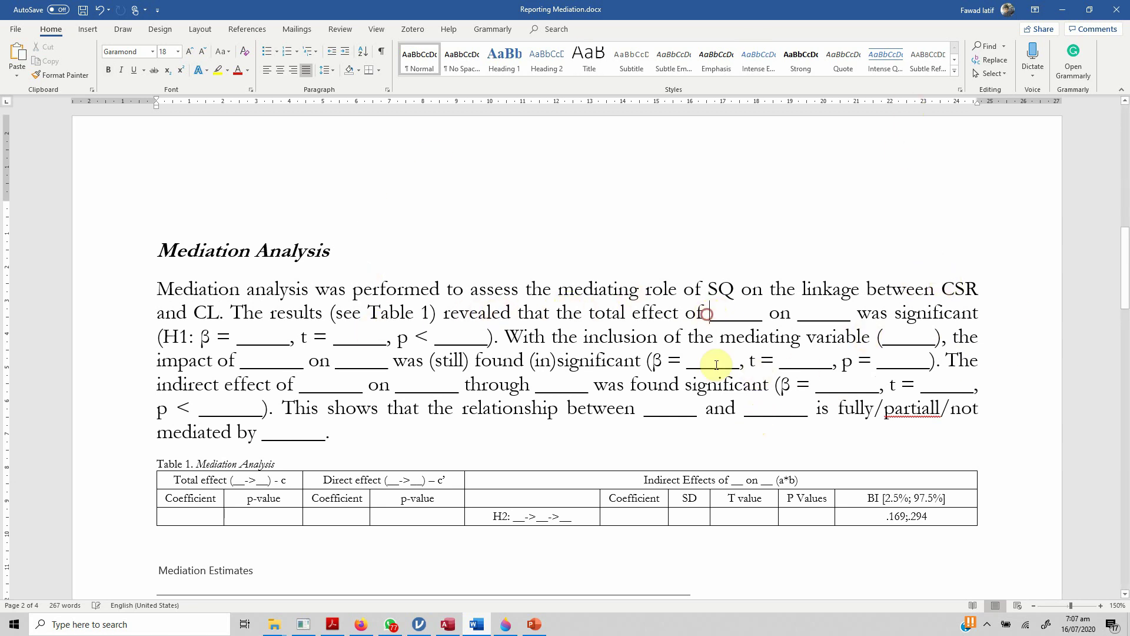
type("CSR")
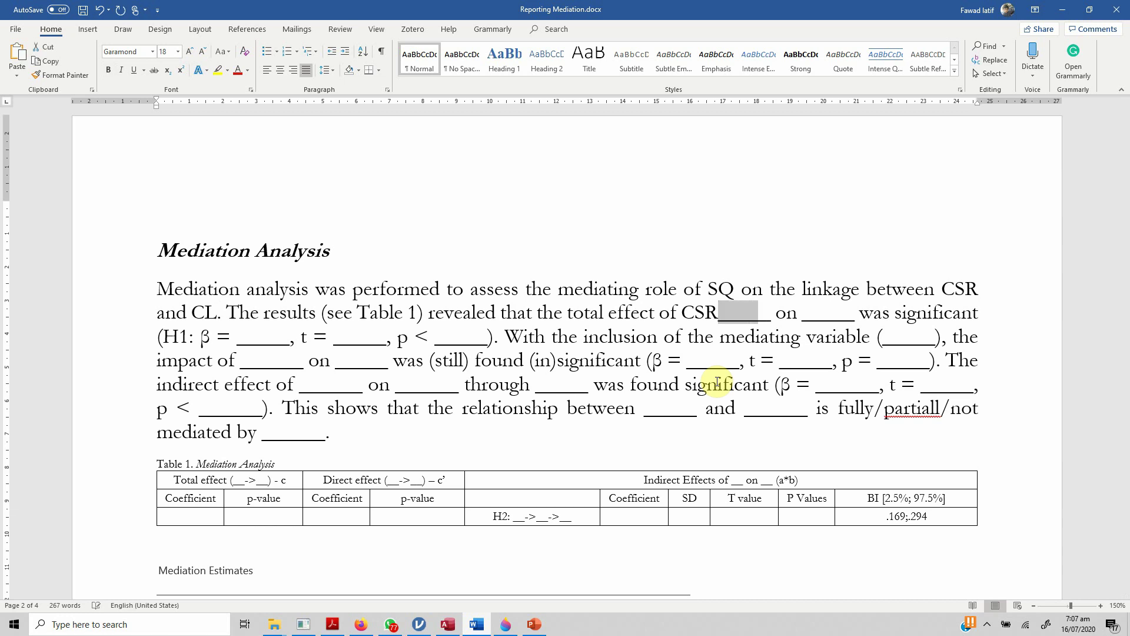
key("shift+Right")
key("shift+Right")
key("Delete")
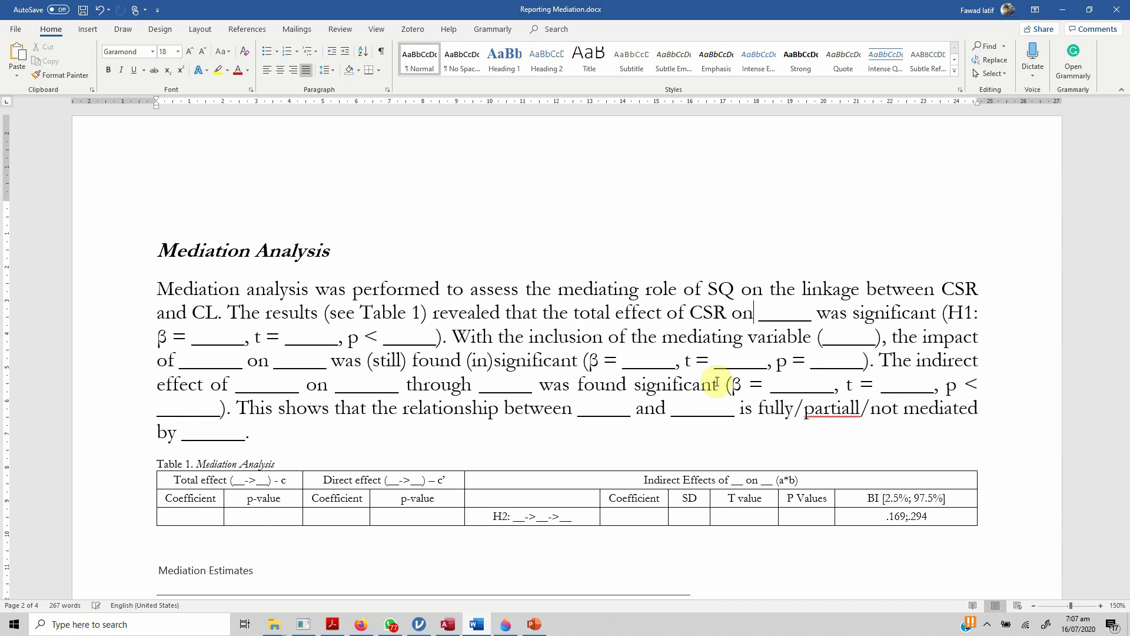
type("CL")
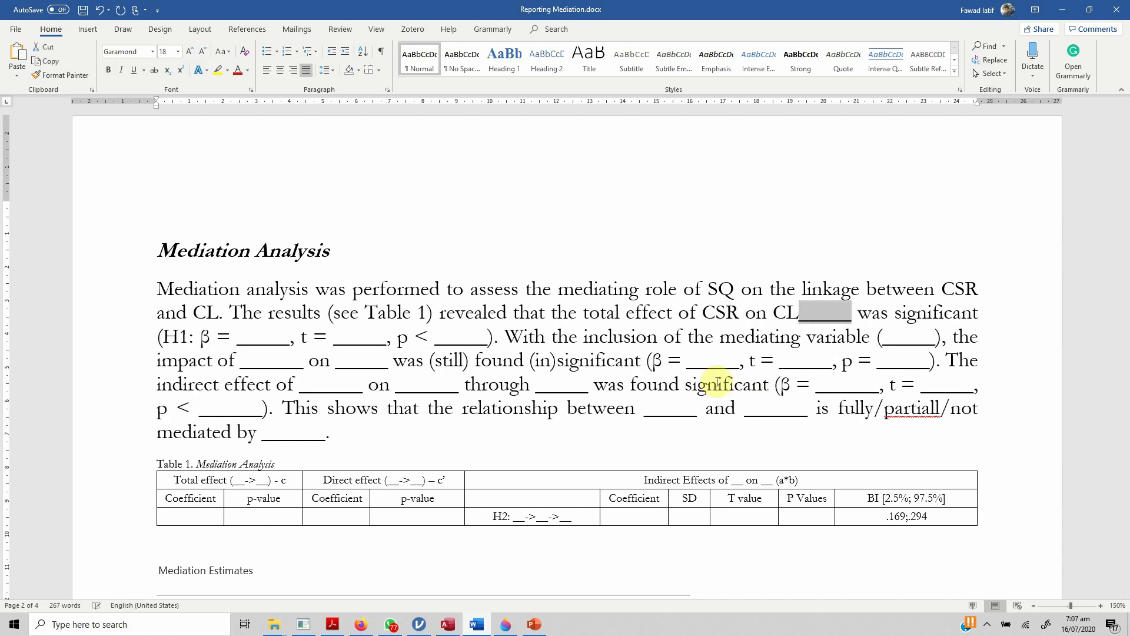
key("Delete")
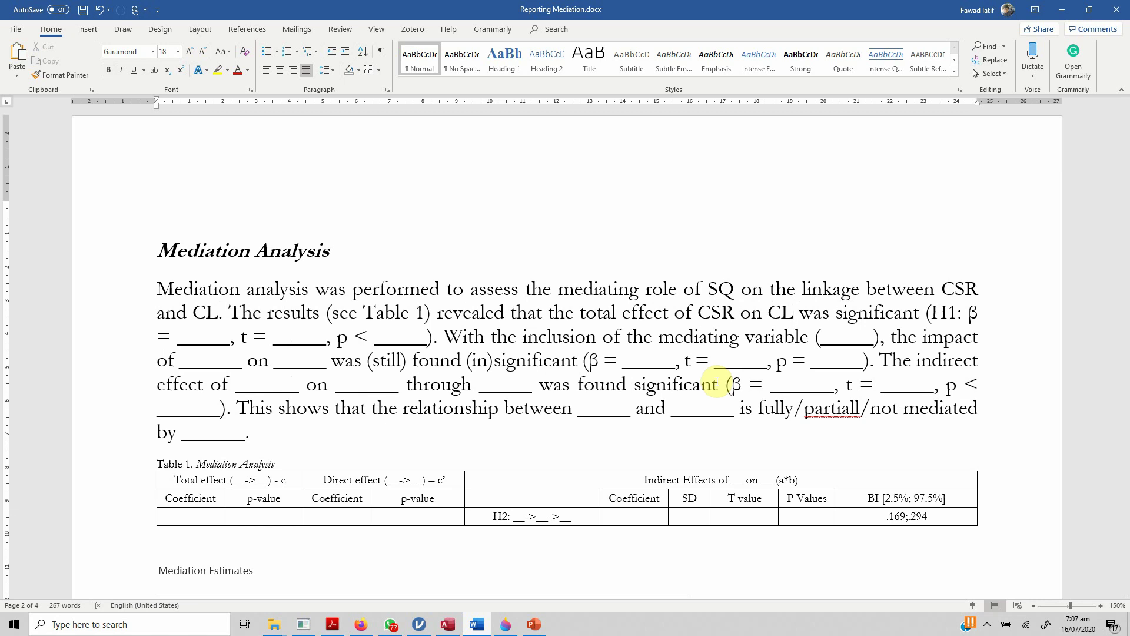
Look up the total effect's estimate in the Mediation Estimates table and replace the H1 β blank with 0.834.
middle_click(369, 391)
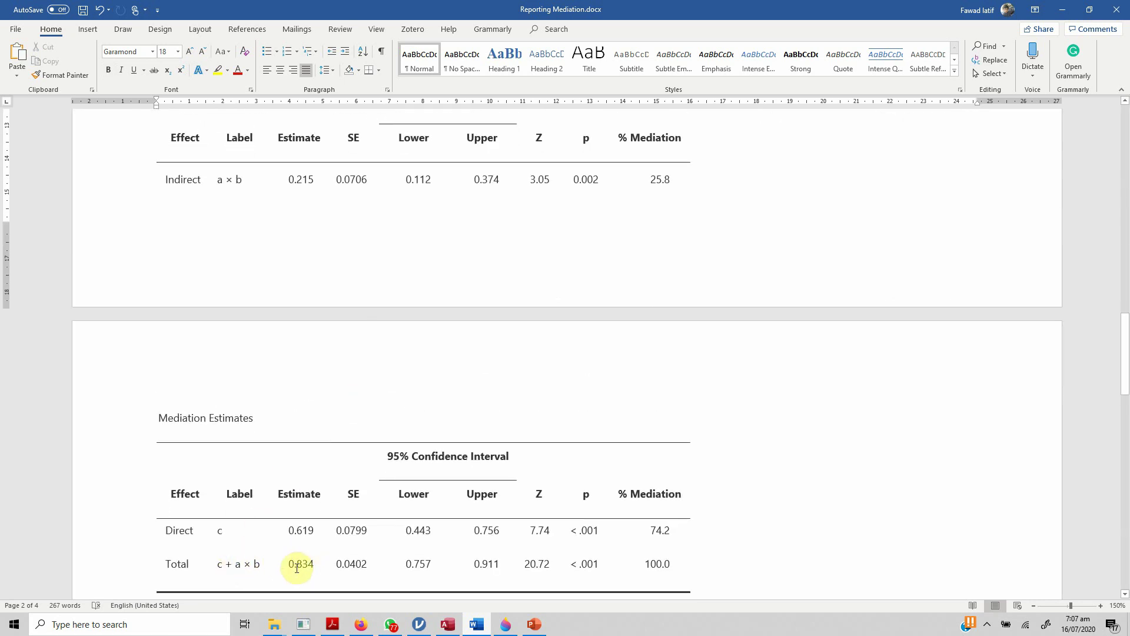
scroll(296, 569, "up", 6)
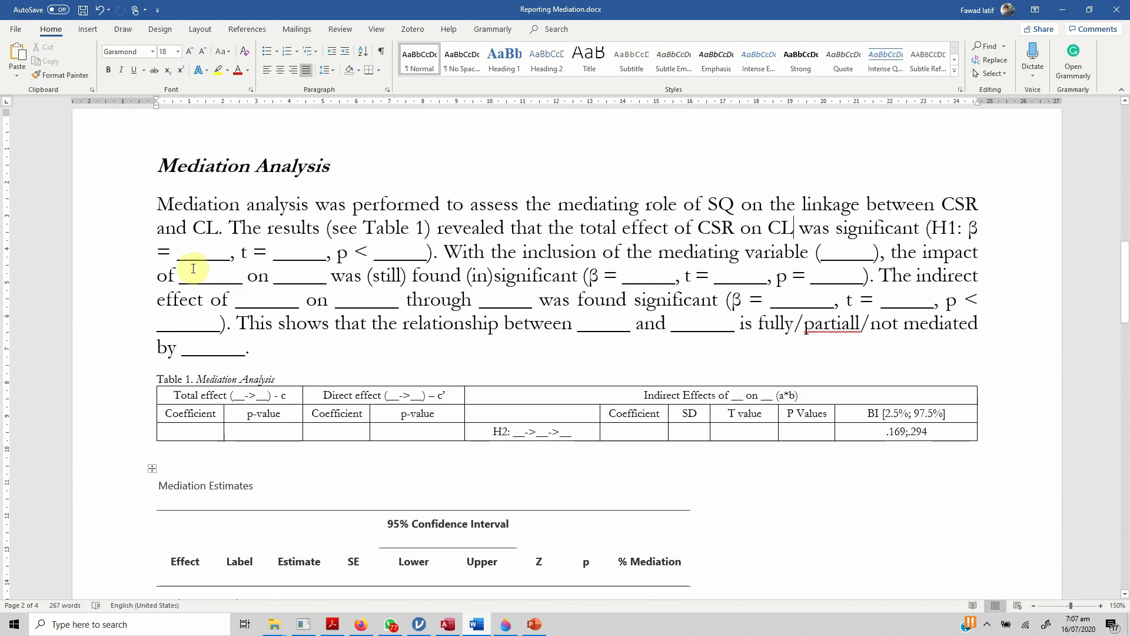
left_click(179, 254)
type("0.834")
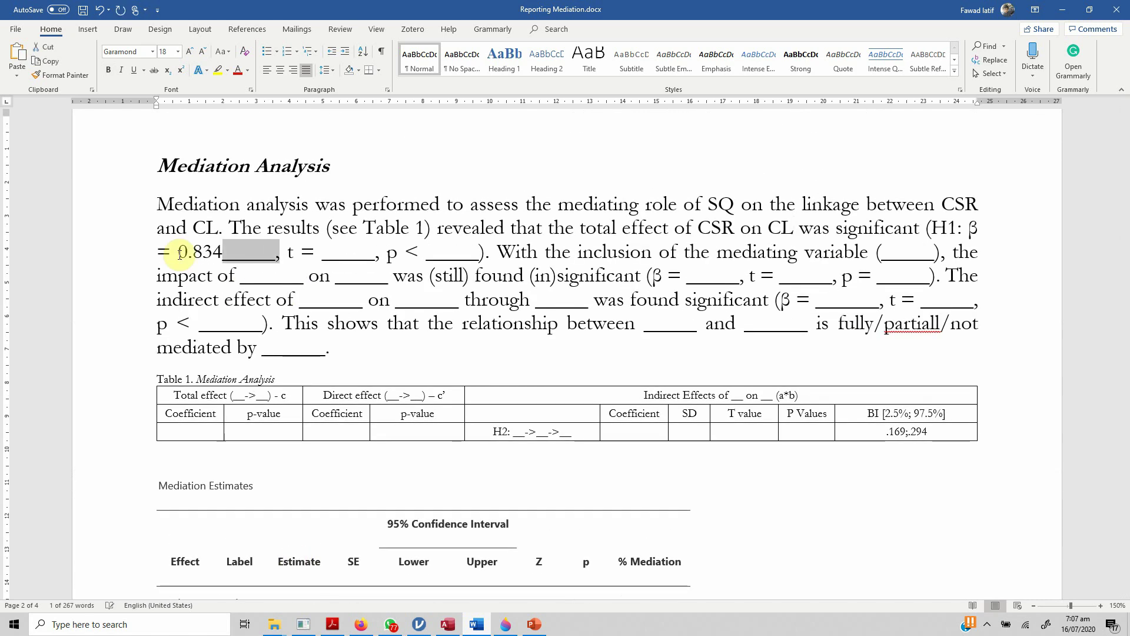
key("BackSpace")
Look up the total effect's Z value in the Mediation Estimates table and replace the H1 t blank with 20.72.
scroll(379, 386, "down", 2)
scroll(379, 387, "down", 9)
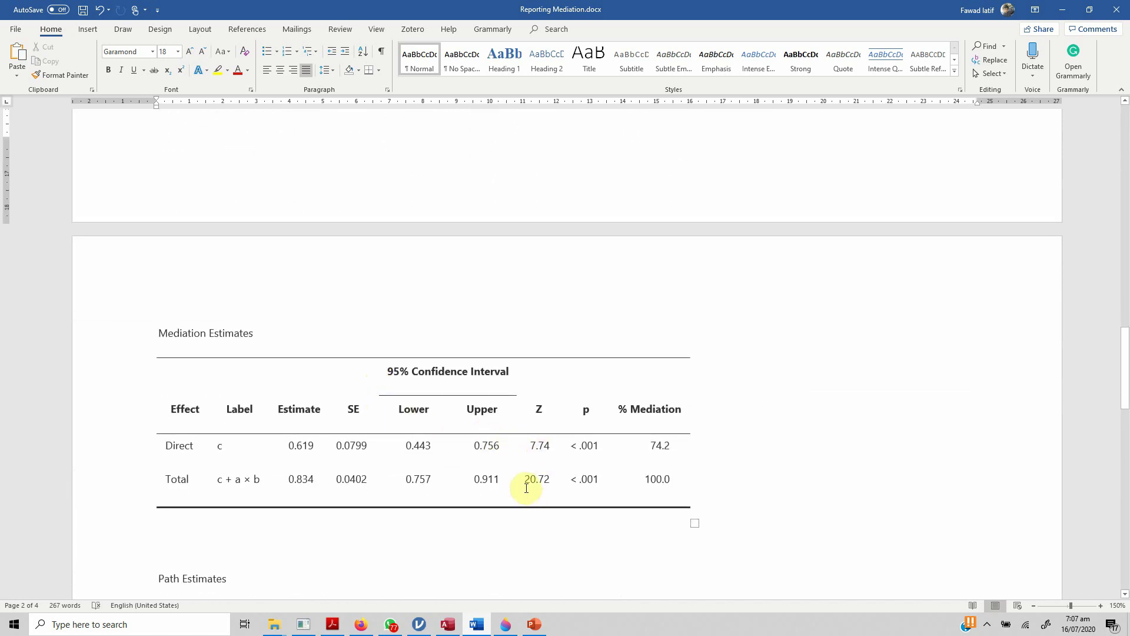
scroll(528, 457, "up", 11)
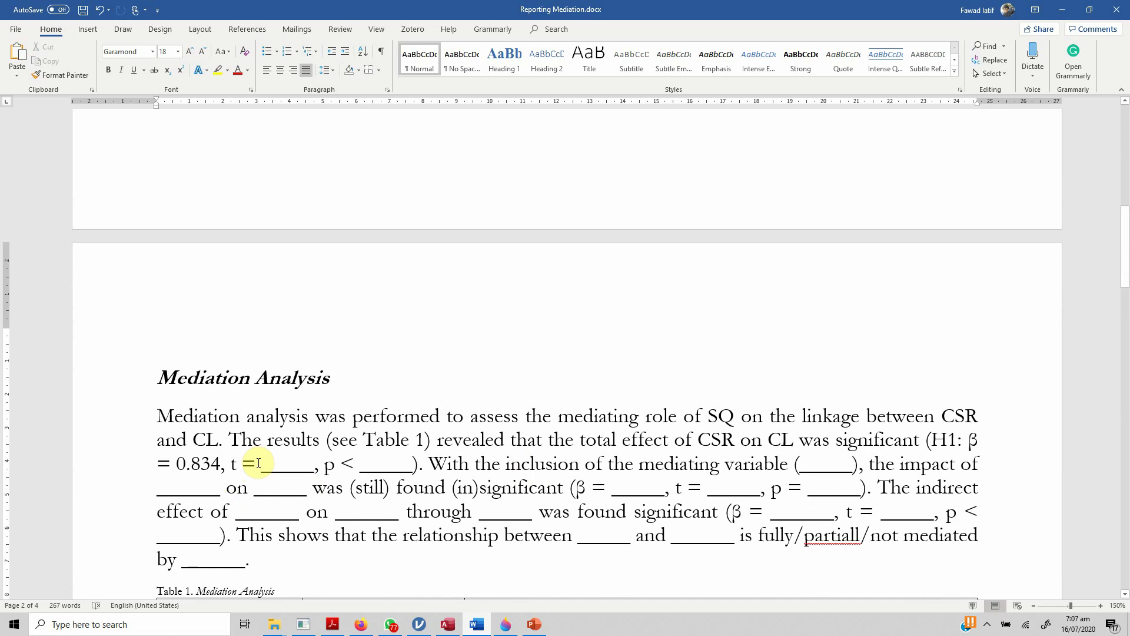
left_click(263, 469)
type("20.72")
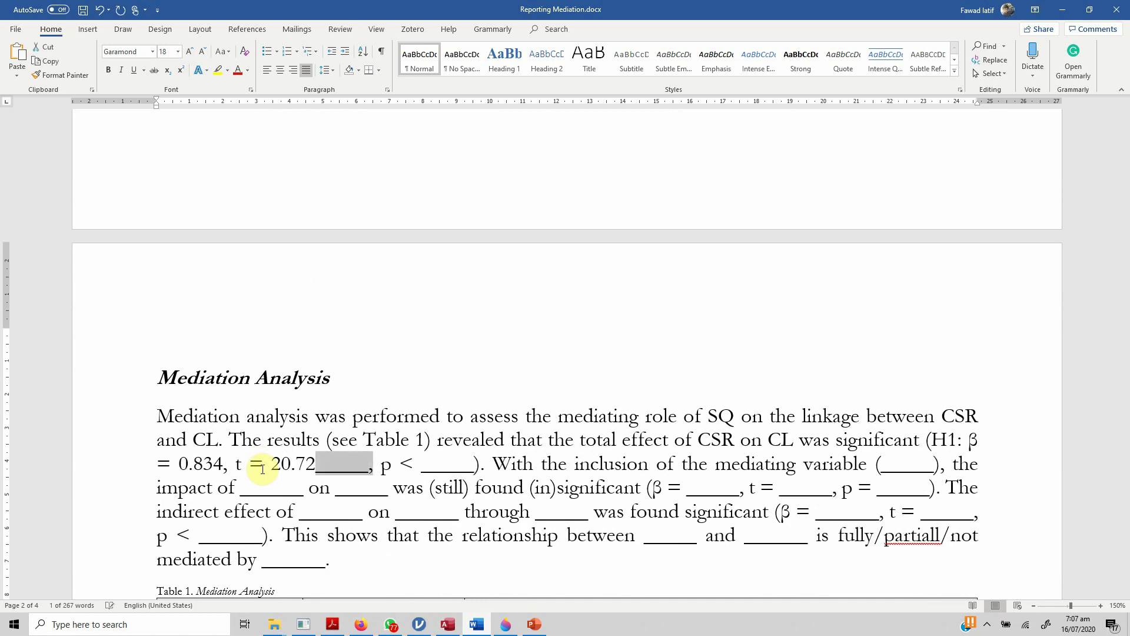
key("Delete")
Look up the total effect's p-value in the Mediation Estimates table and replace the H1 p blank with .001.
scroll(330, 397, "down", 2)
scroll(330, 395, "down", 15)
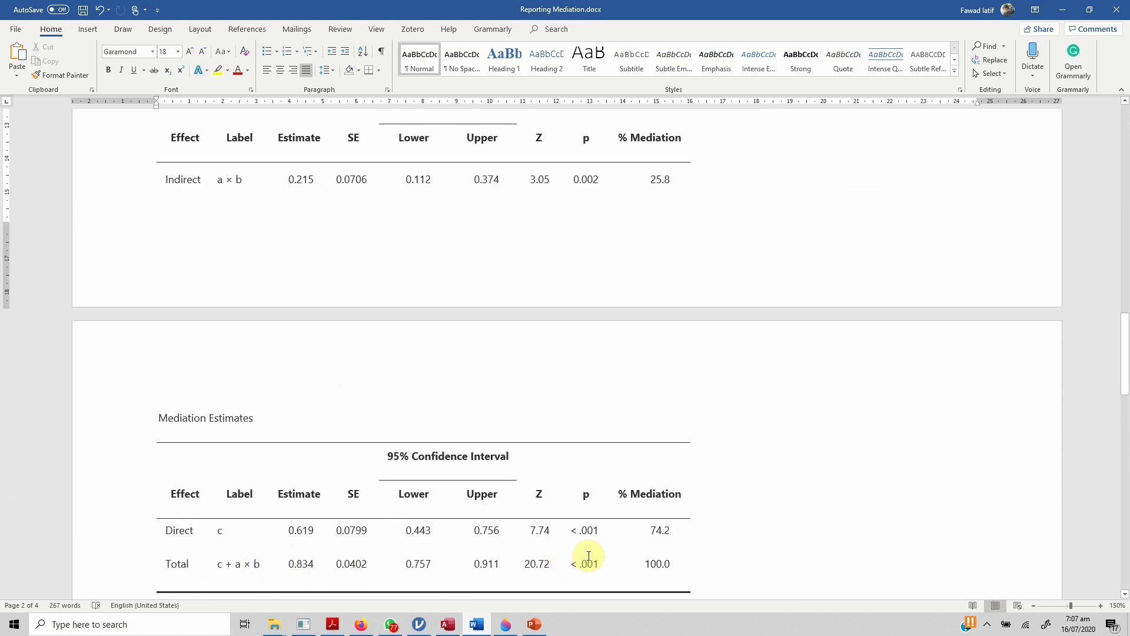
scroll(586, 525, "up", 10)
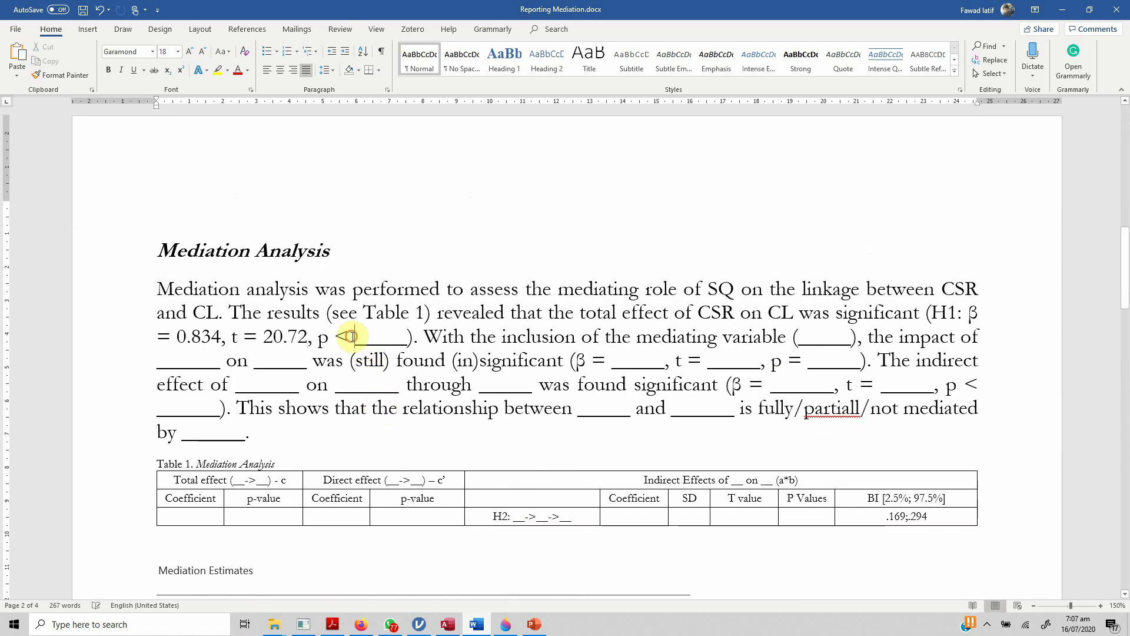
left_click(353, 337)
type(".001")
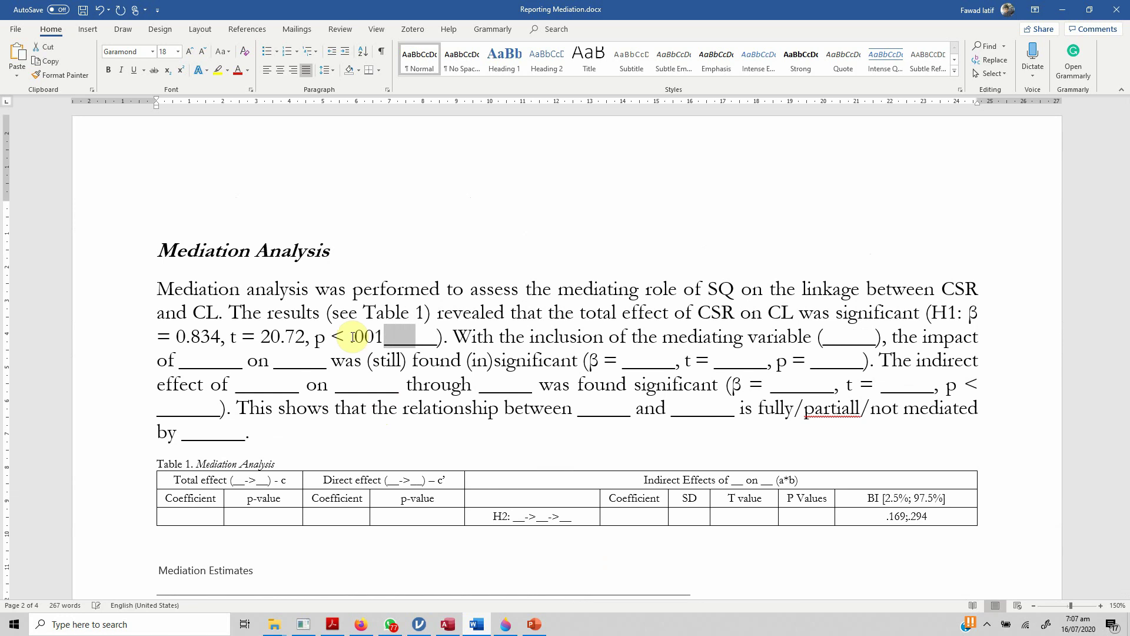
key("Delete")
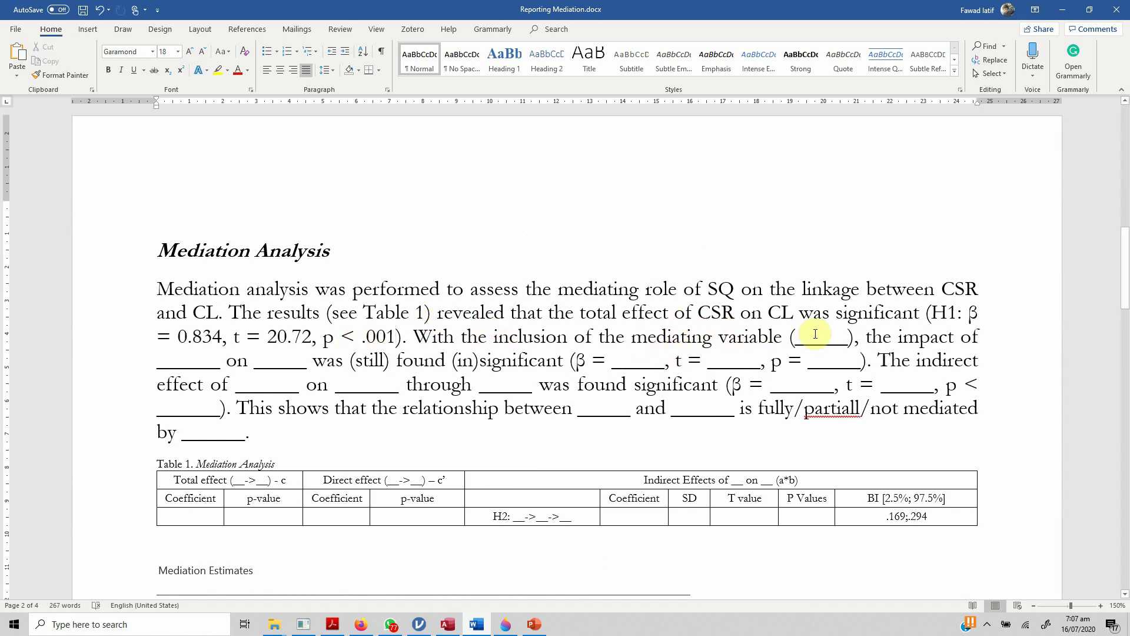
Replace the blank in parentheses after "mediating variable" with SQ.
left_click(792, 335)
type("SQ")
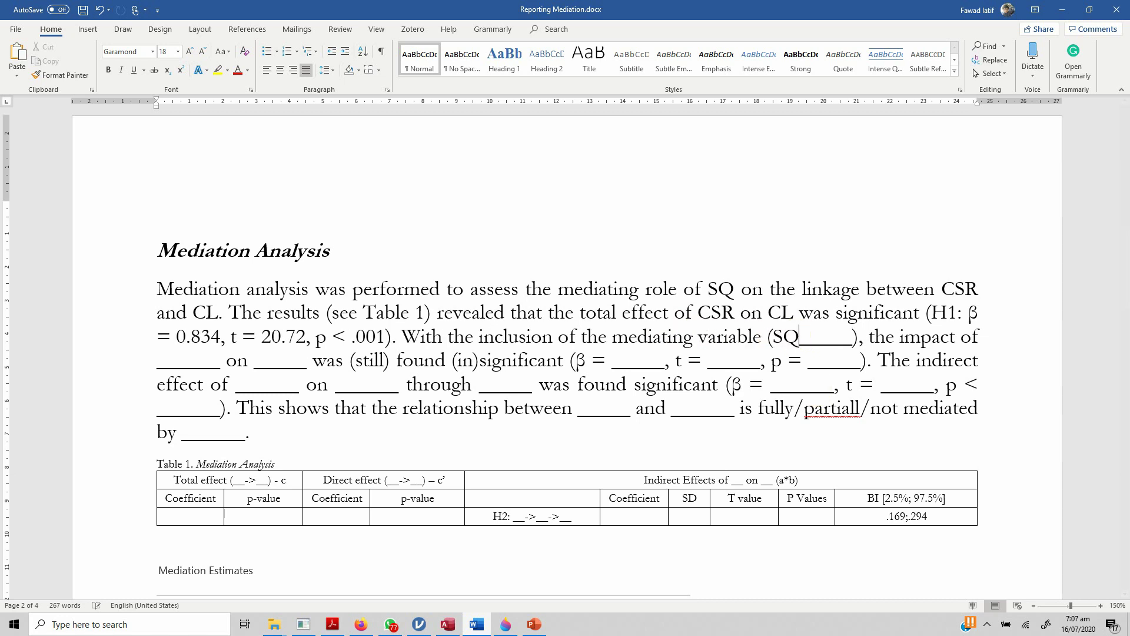
key("shift+Right")
key("shift+Right")
key("shift+Right")
key("Delete")
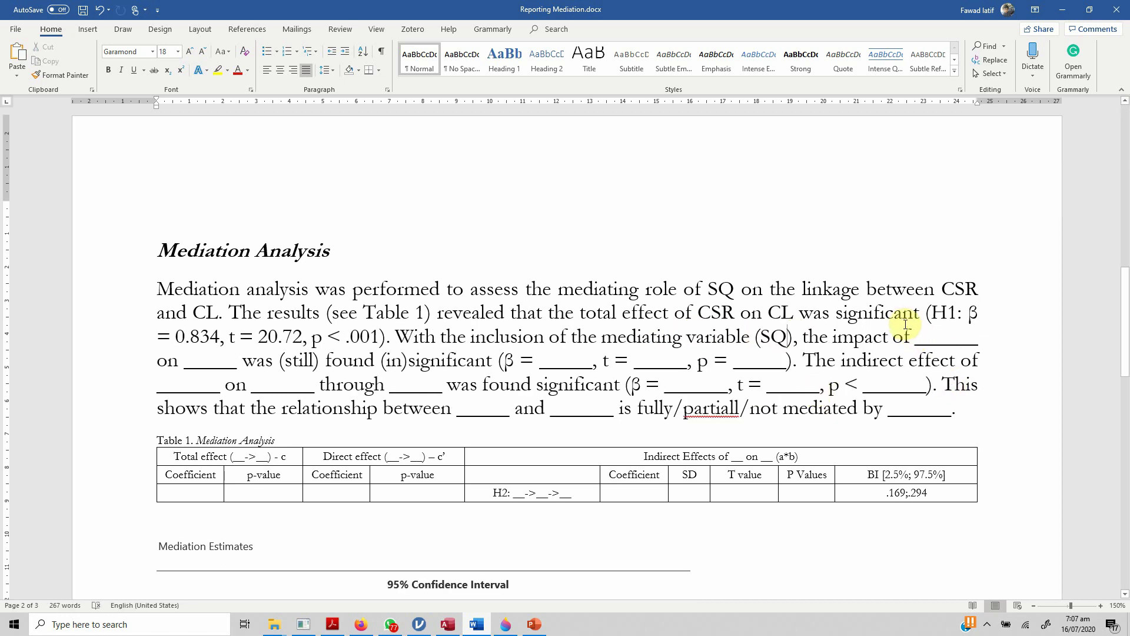
Replace the blanks in the direct effect sentence so it reads "the impact of CSR on SQ".
left_click(924, 337)
type("CSR")
key("shift+Right")
key("shift+Right")
key("shift+Right")
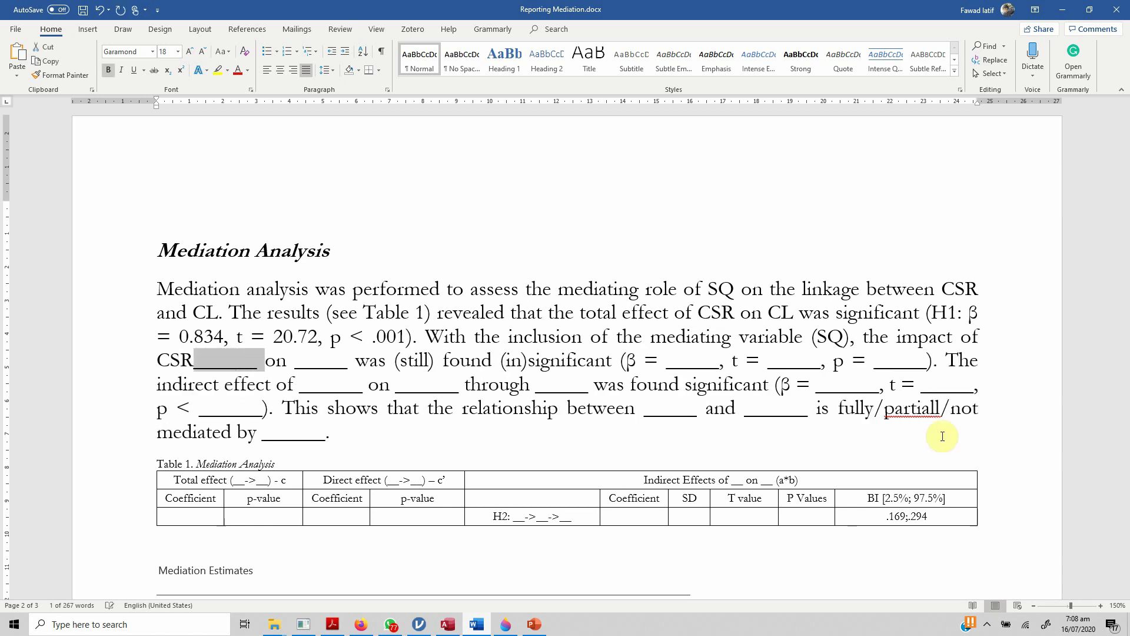
key("Delete")
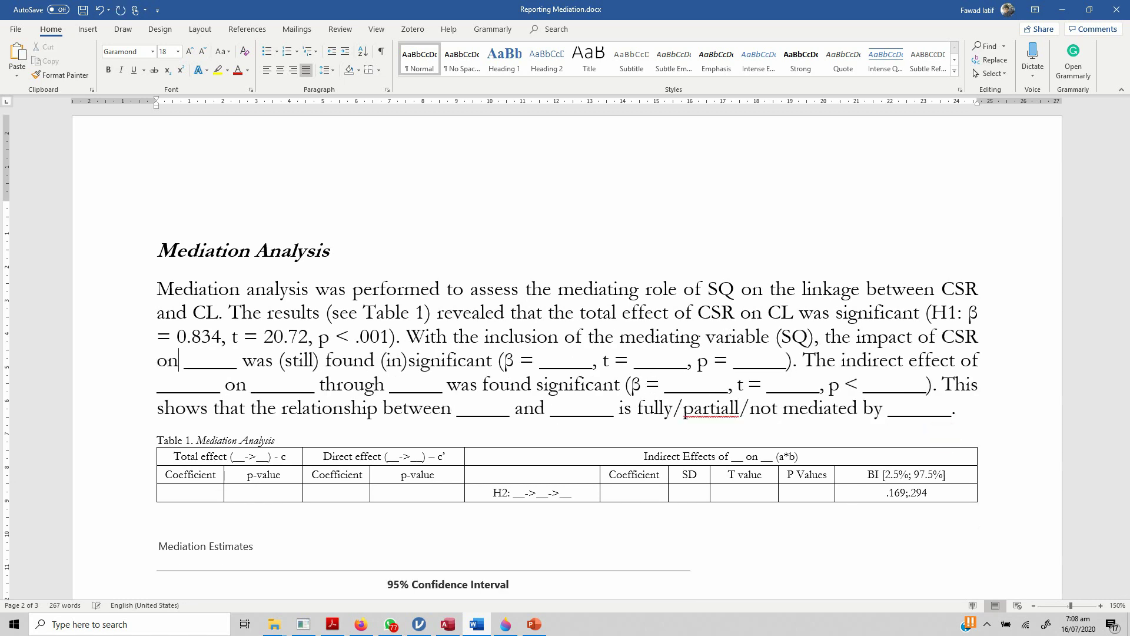
key("Right")
type("SQ")
key("shift+Right")
key("shift+Right")
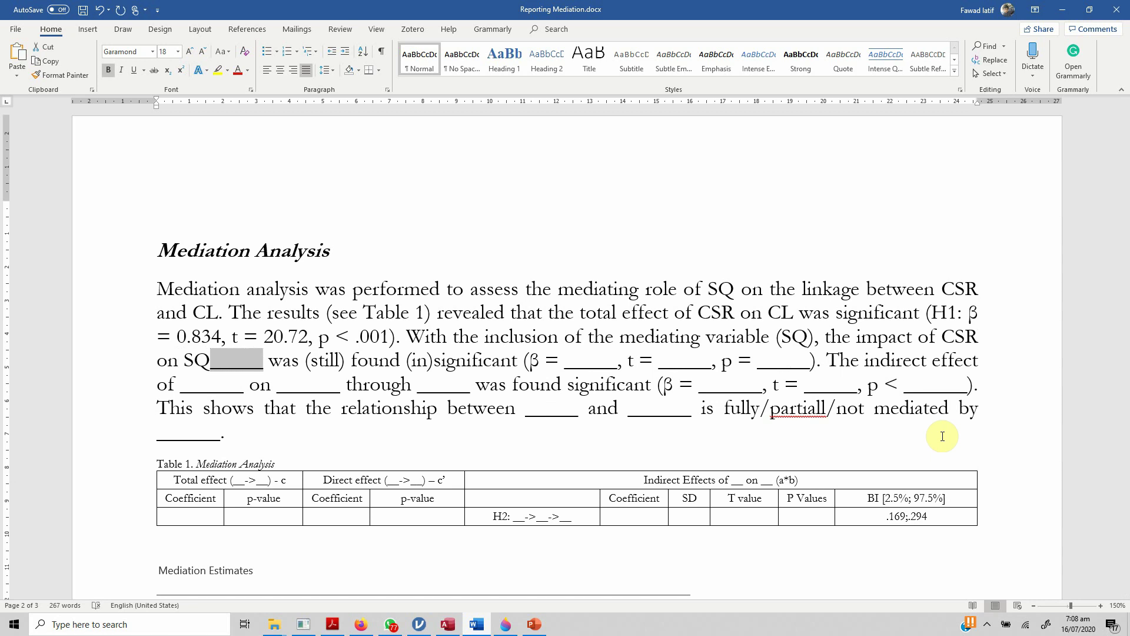
key("Delete")
Remove the parentheses around "still" and delete "(in)" so the direct effect wording reads "was still found significant".
key("Right")
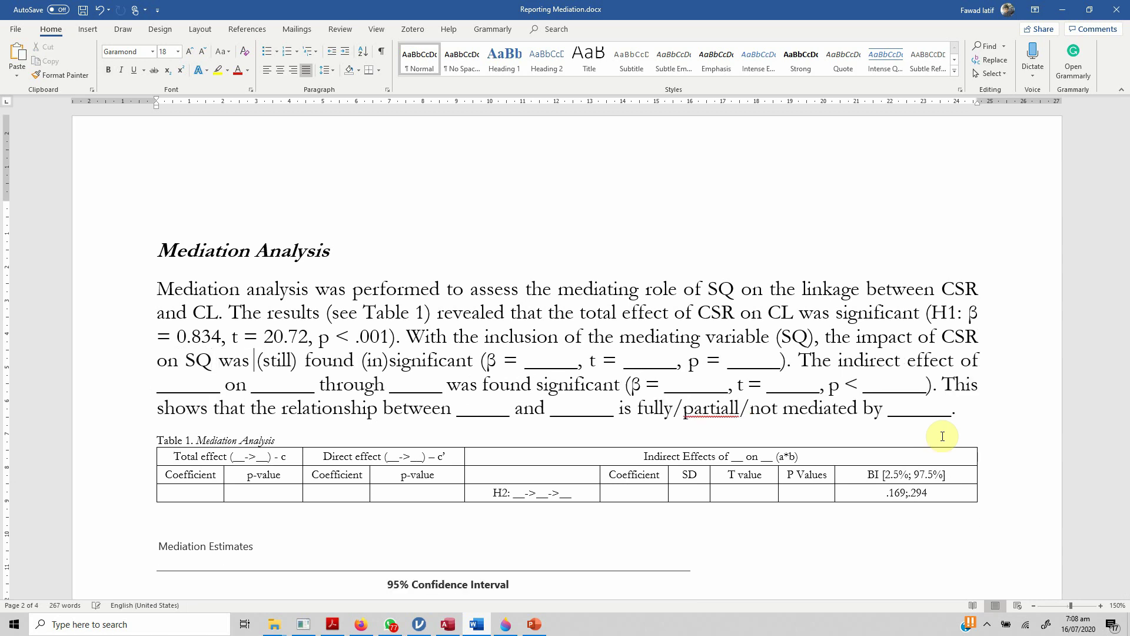
key("Right")
key("BackSpace")
key("Right")
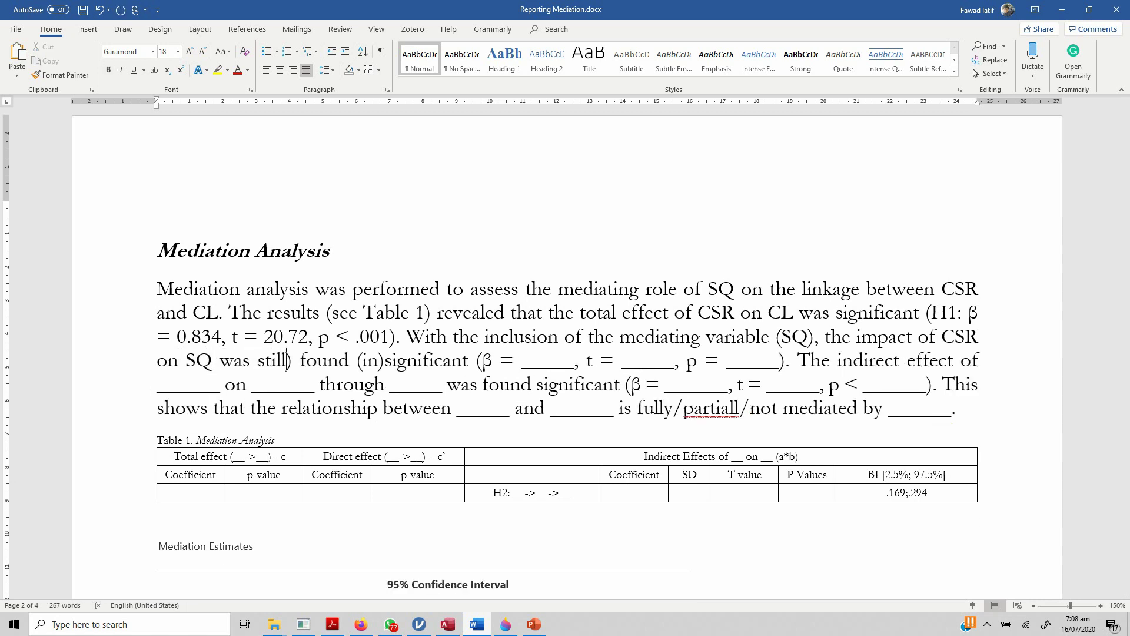
key("Delete")
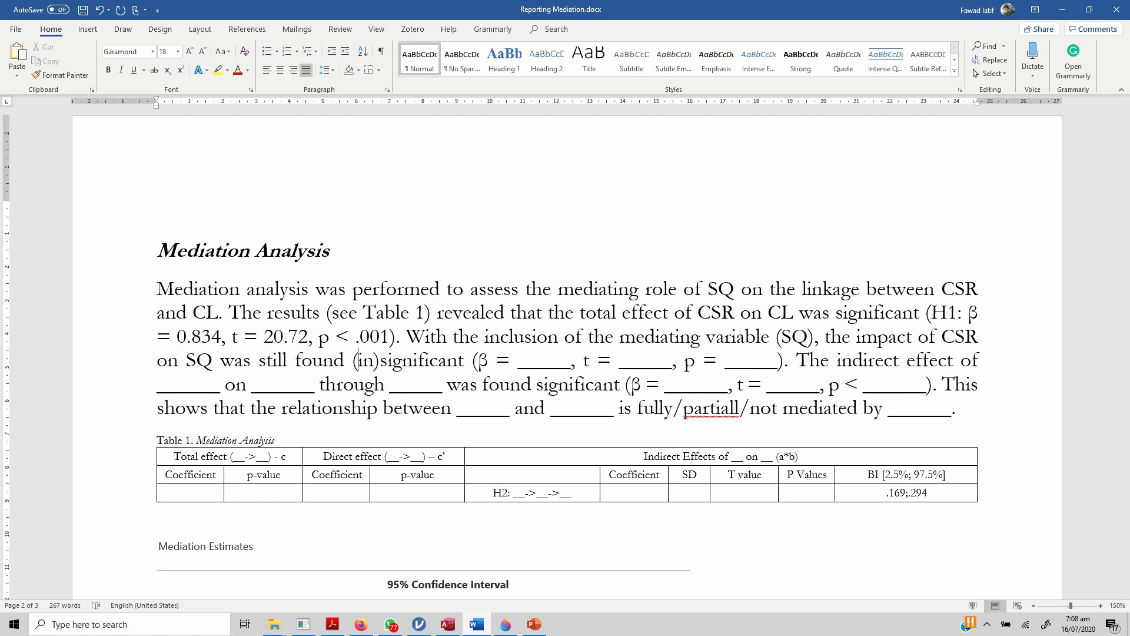
key("shift+Left")
key("Delete")
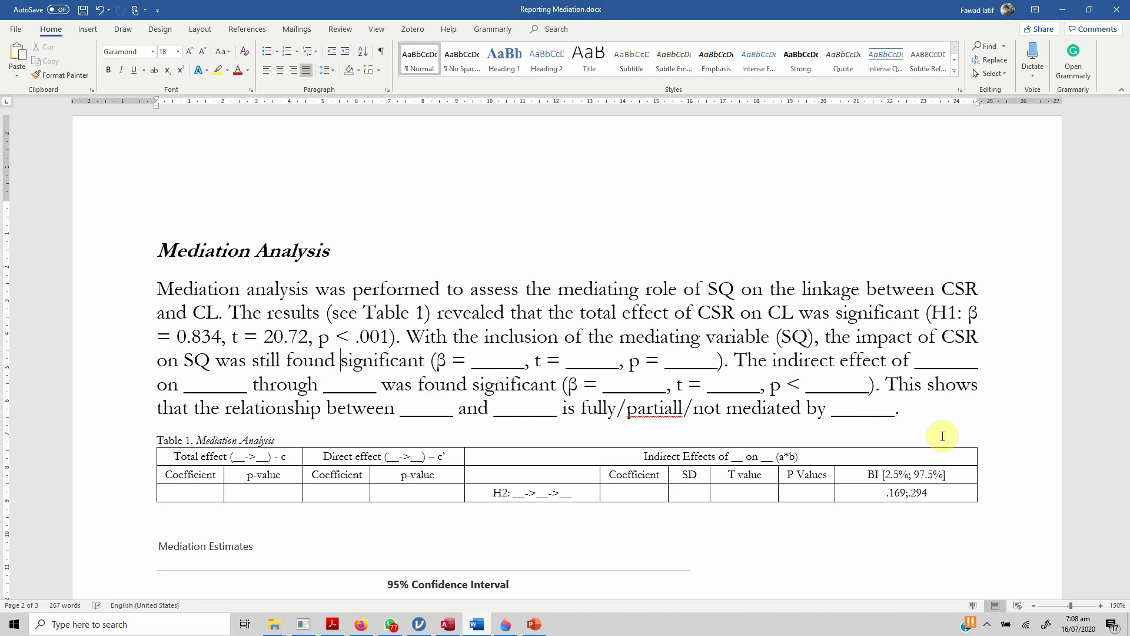
Look up the direct effect estimate in the Mediation Estimates table and replace the direct effect β blank with 0.619.
scroll(703, 328, "down", 7)
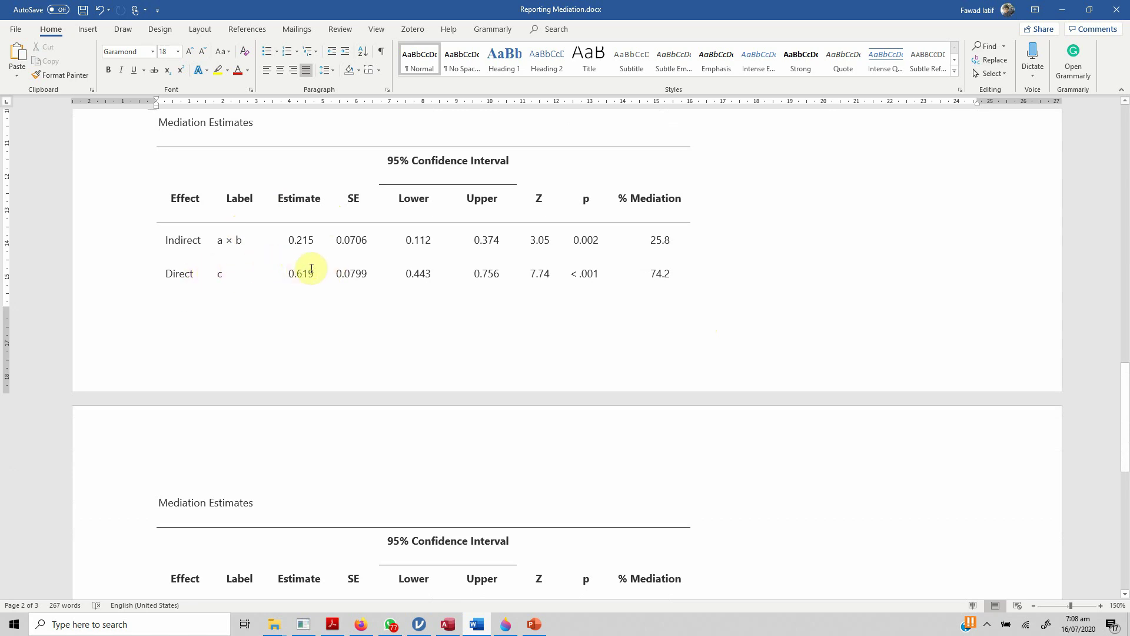
scroll(330, 271, "up", 5)
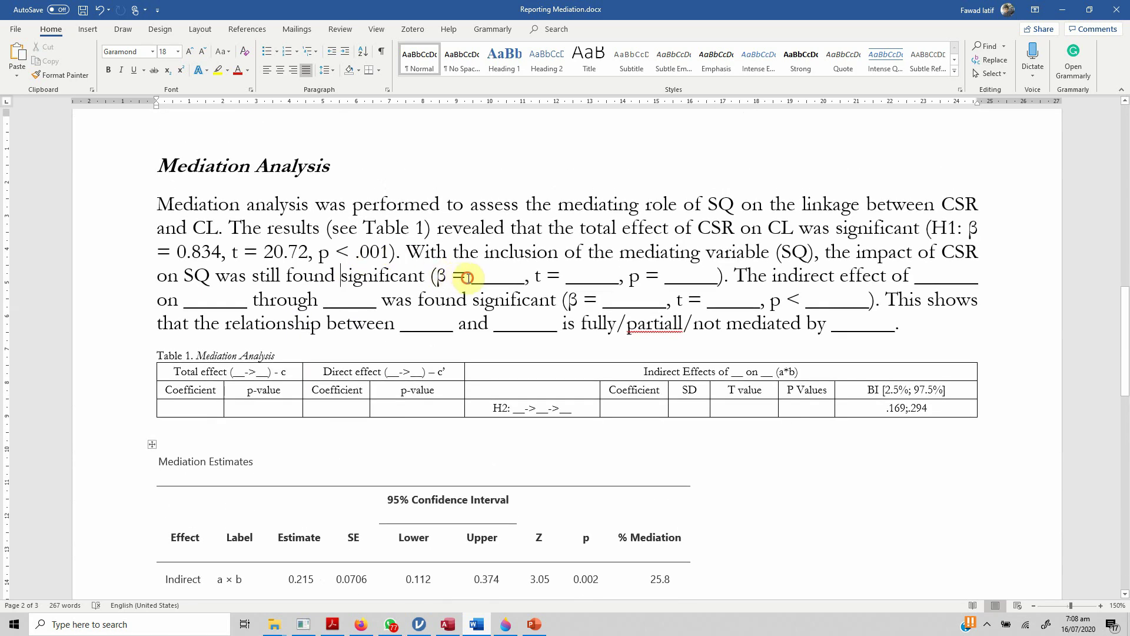
left_click(466, 276)
type("0.619")
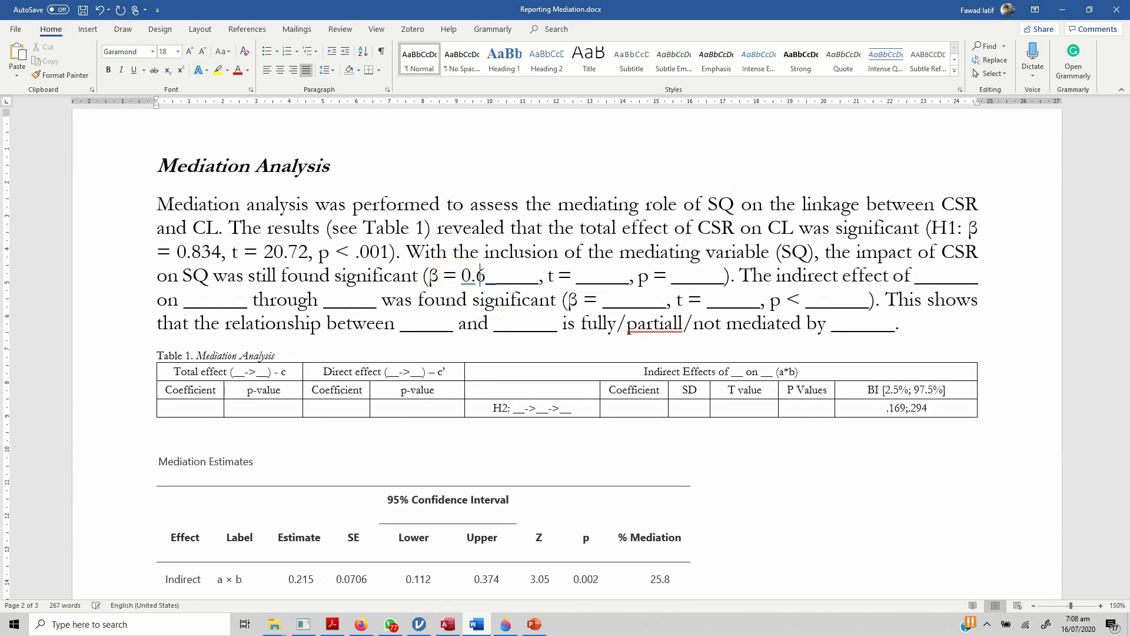
key("shift+Right")
key("shift+Right")
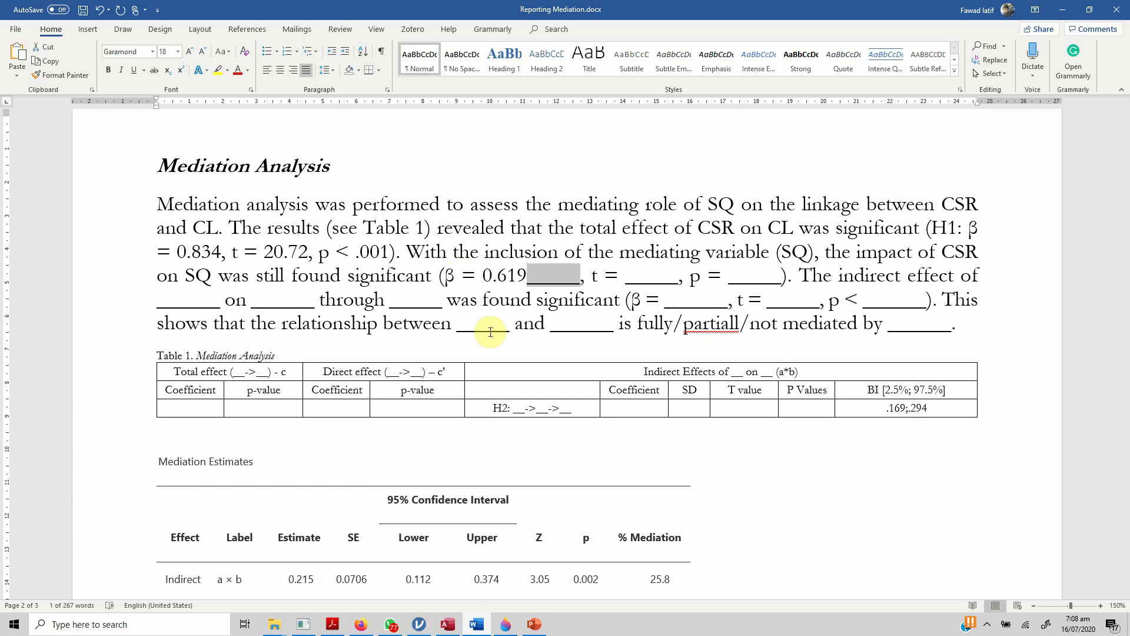
key("Delete")
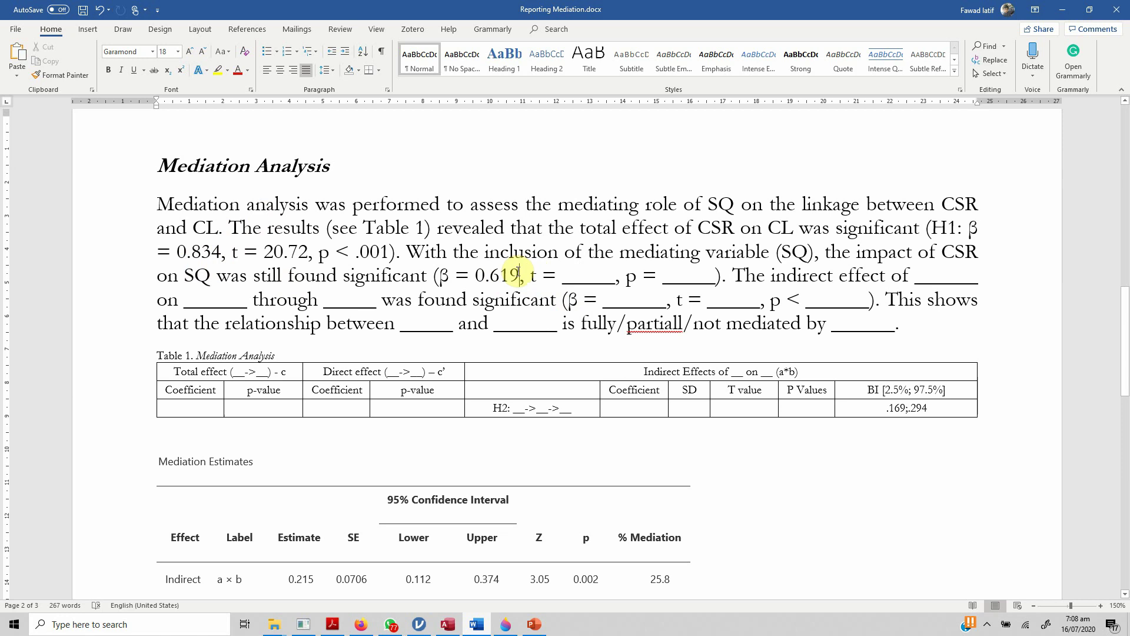
Replace the t blank in the direct effect sentence with 7.74, taken from the Direct row's Z value.
scroll(564, 282, "down", 1)
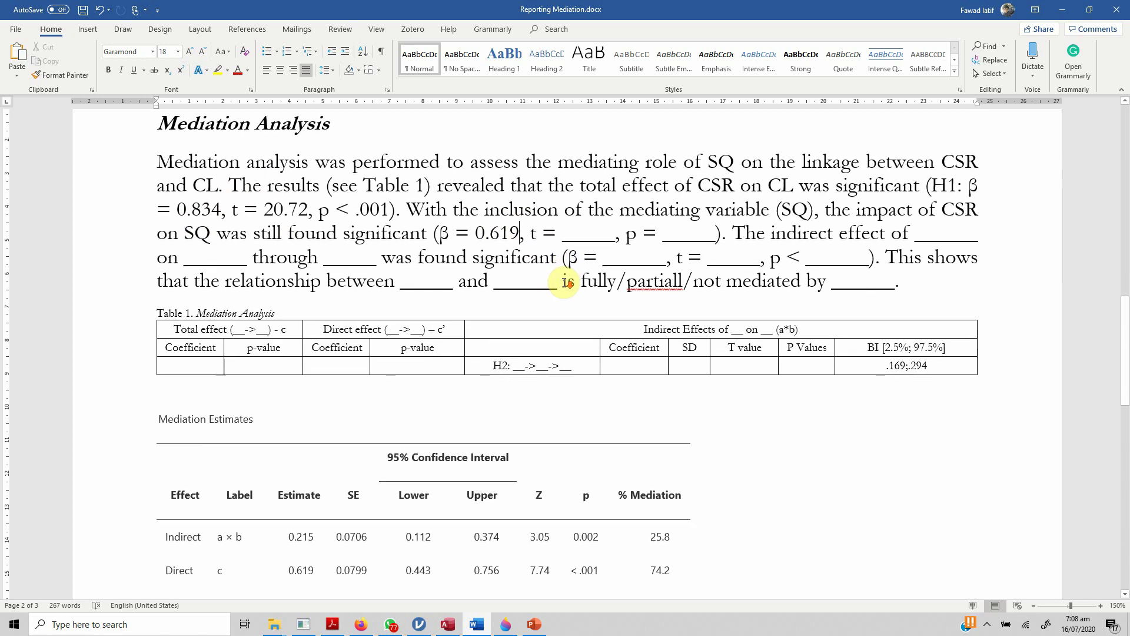
left_click(564, 232)
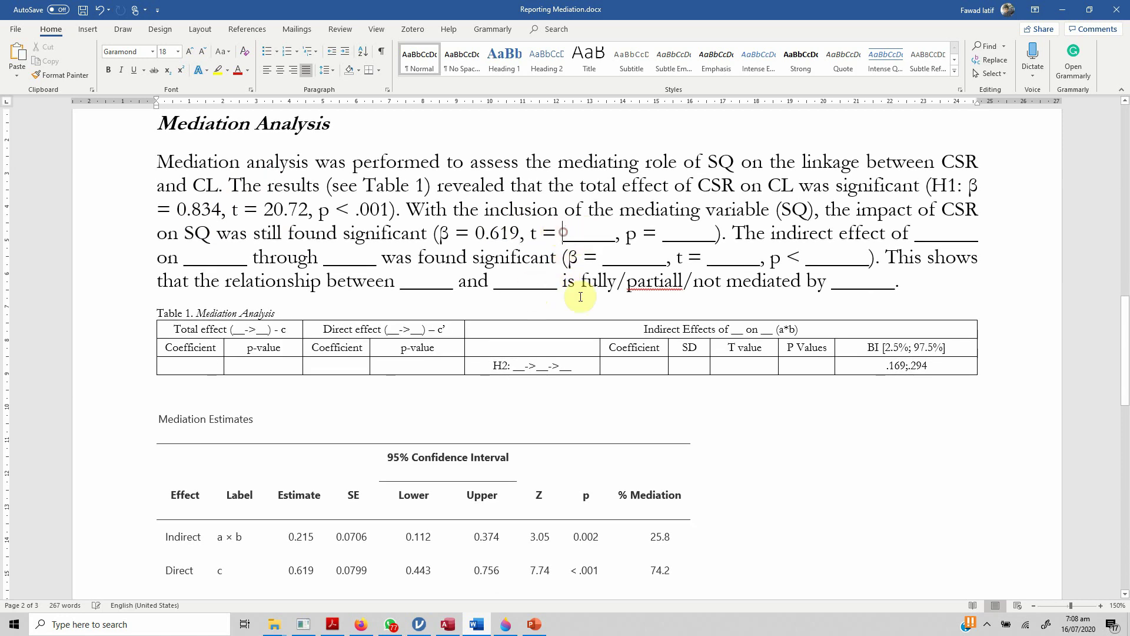
type("7.74")
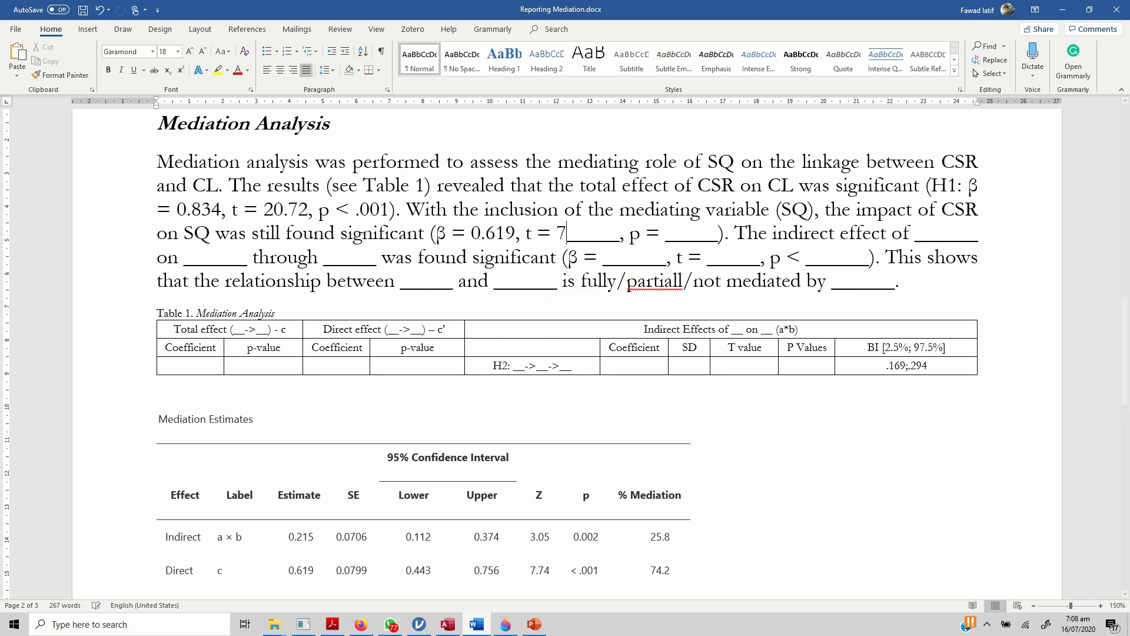
key("shift+Right")
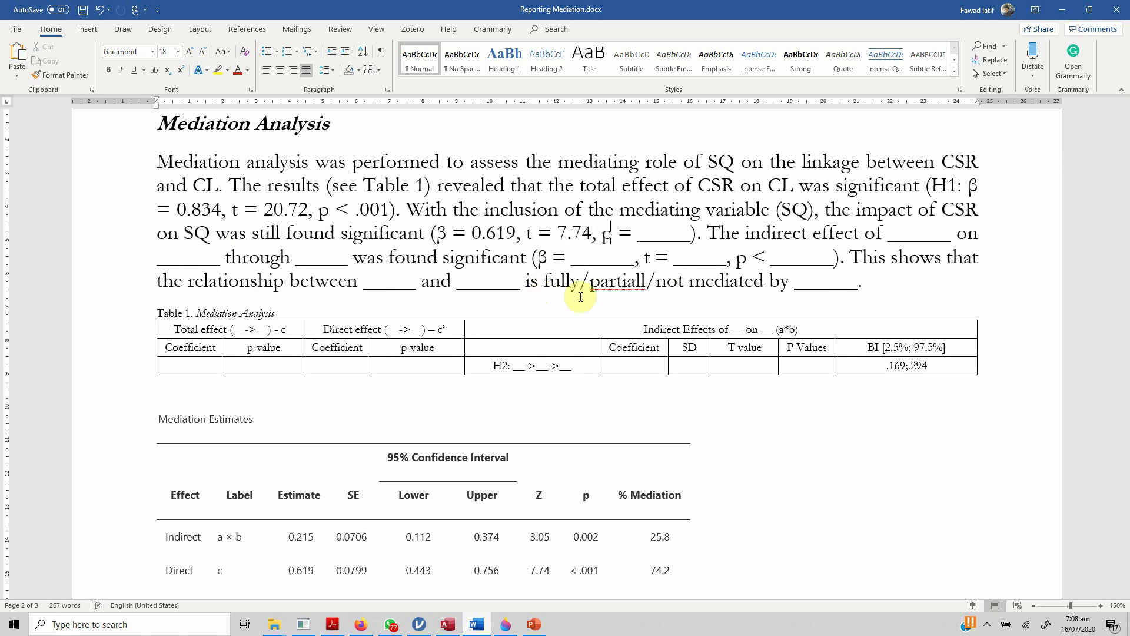
Change the direct effect's p notation from equals to less than and replace its blank so it reads "p < .001".
key("Right")
key("shift+Right")
type("<")
key("Right")
type(".")
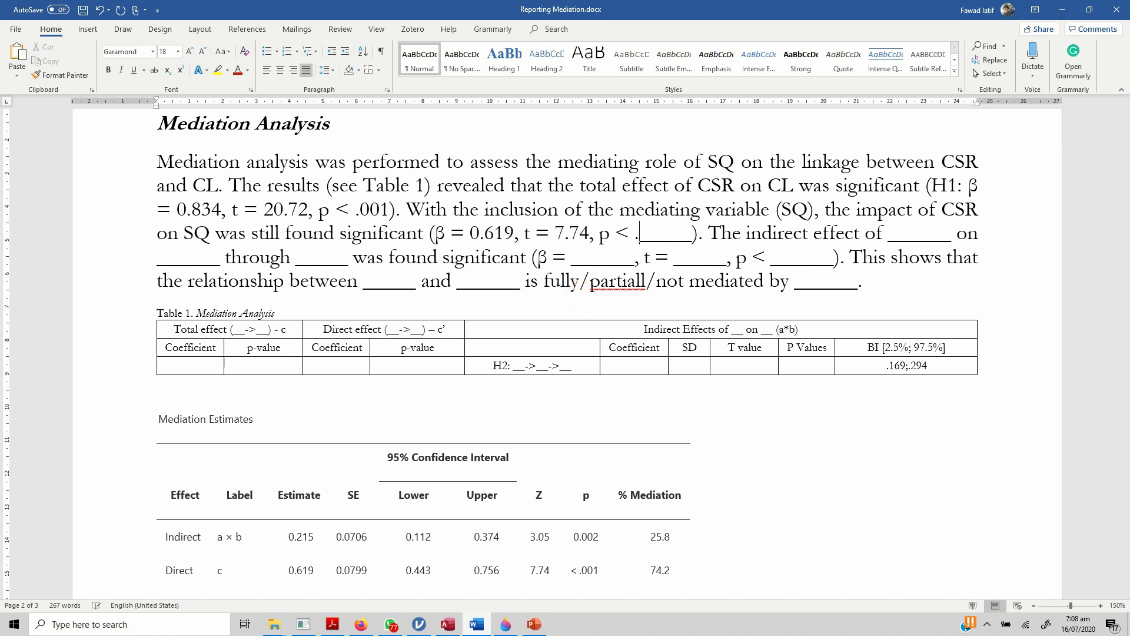
type("001")
key("shift+Right")
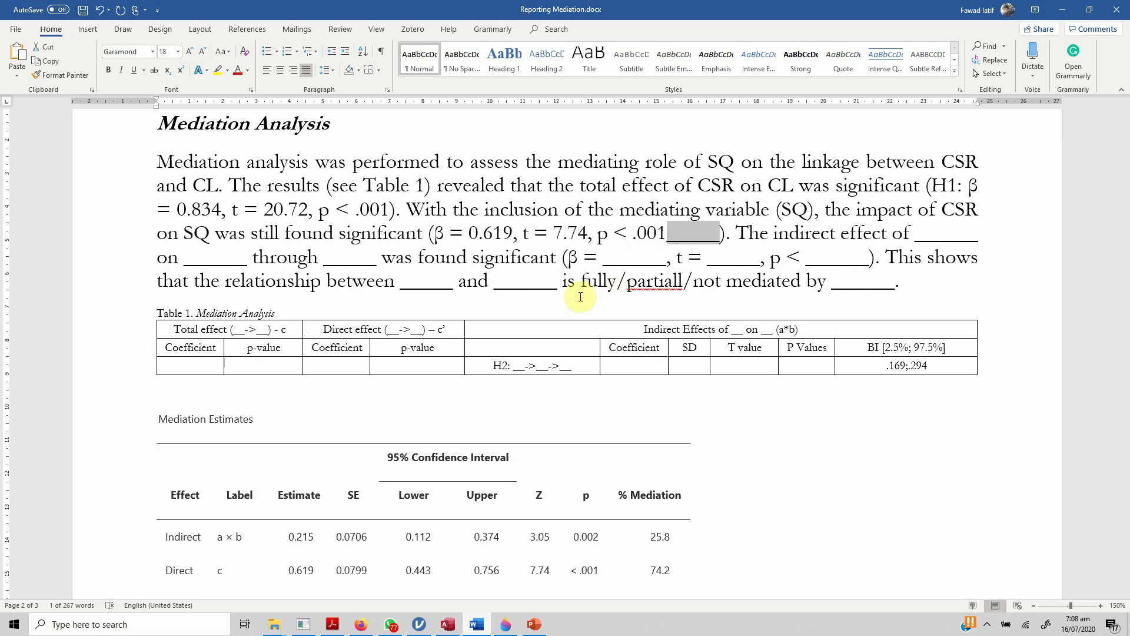
key("Delete")
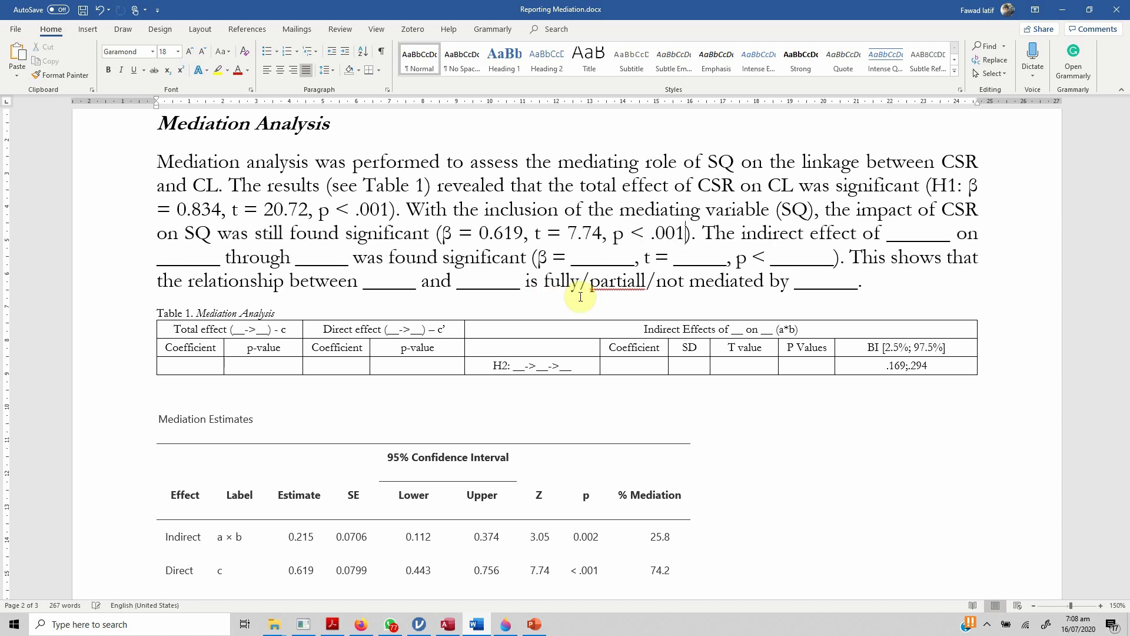
Replace the first blank after "The indirect effect of" with CSR.
left_click(886, 235)
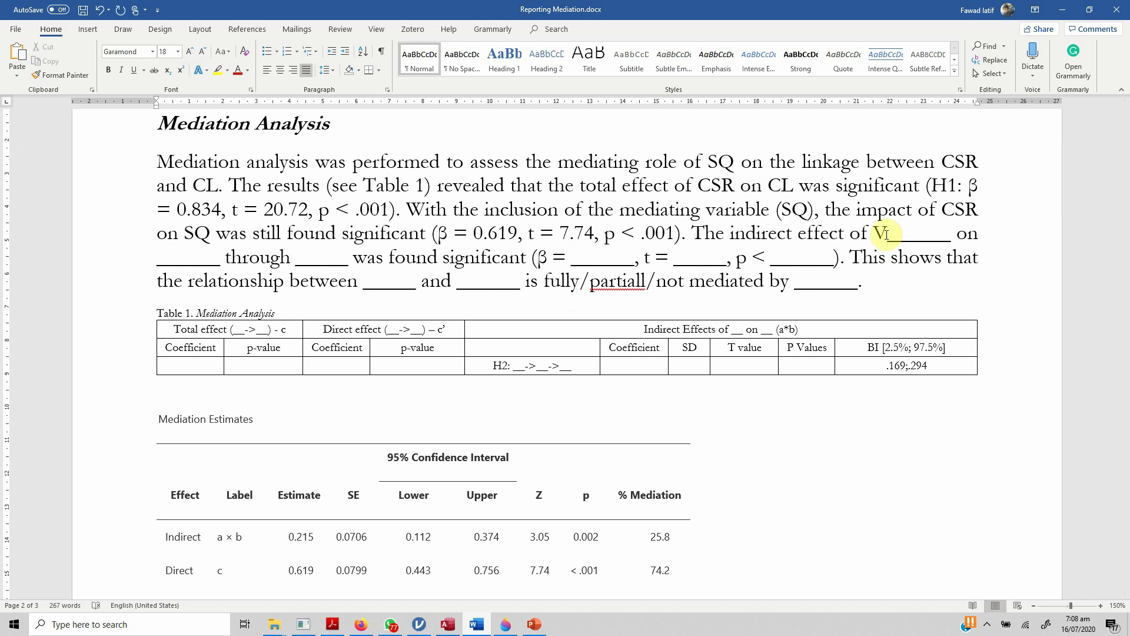
type("CSR")
key("shift+Right")
key("shift+Right")
key("shift+Right")
key("shift+Right")
key("shift+Right")
key("shift+Right")
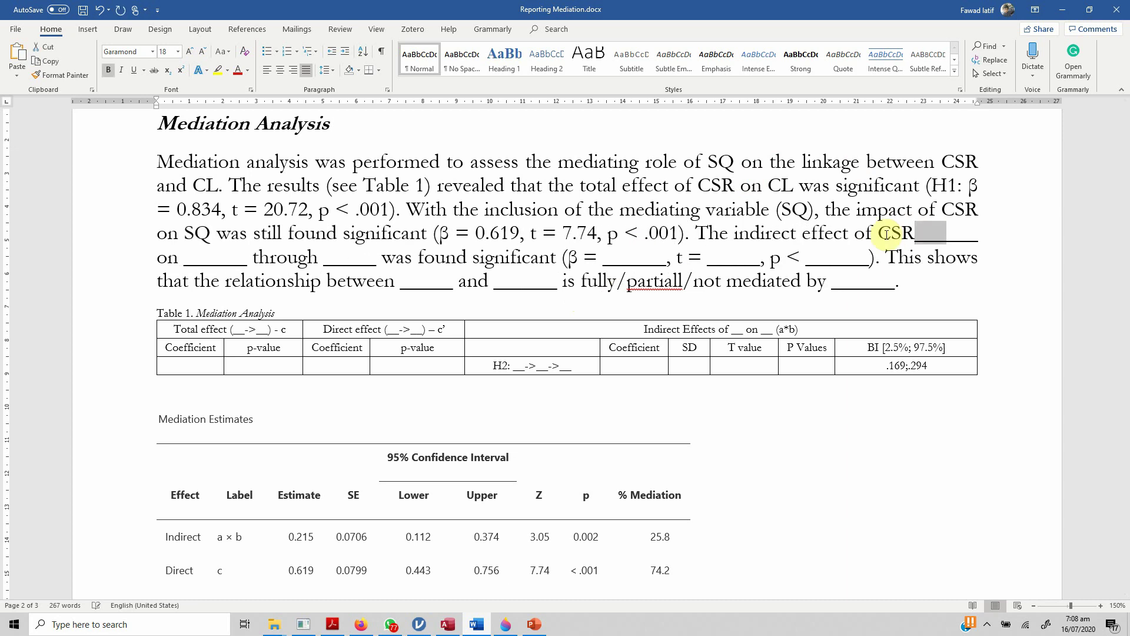
key("Delete")
key("Delete")
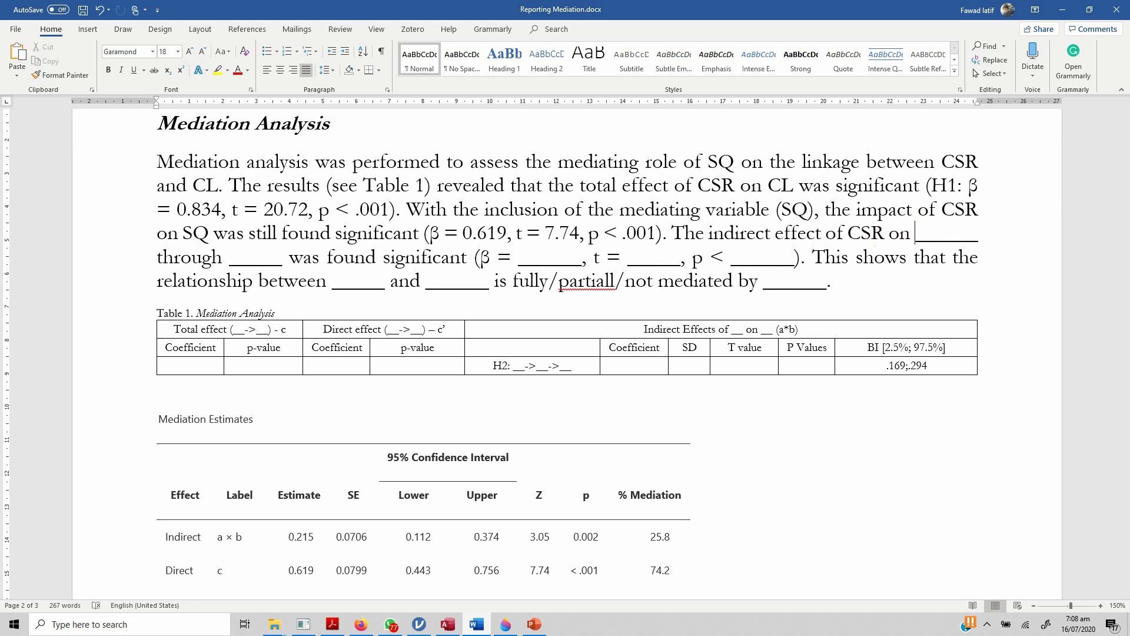
Replace the outcome blank in the indirect effect sentence with CL so it reads "CSR on CL".
type("CL")
key("shift+Right")
key("shift+Right")
key("shift+Right")
key("shift+Right")
key("shift+Right")
key("shift+Right")
key("Delete")
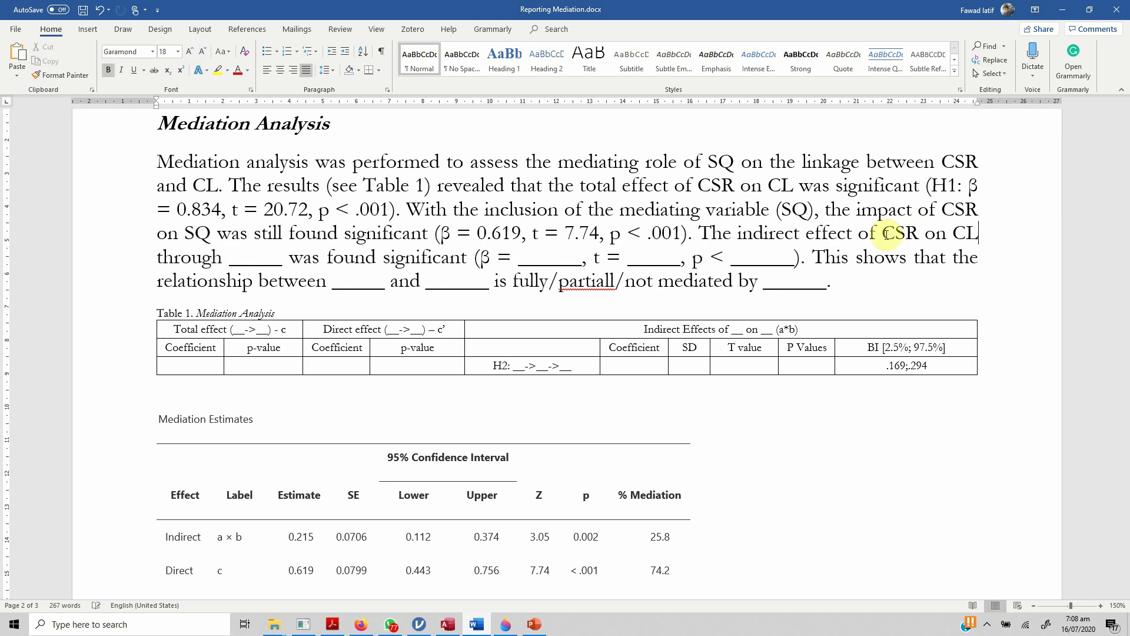
Replace the blank after "through" in the indirect effect sentence with SQ.
type("SQ")
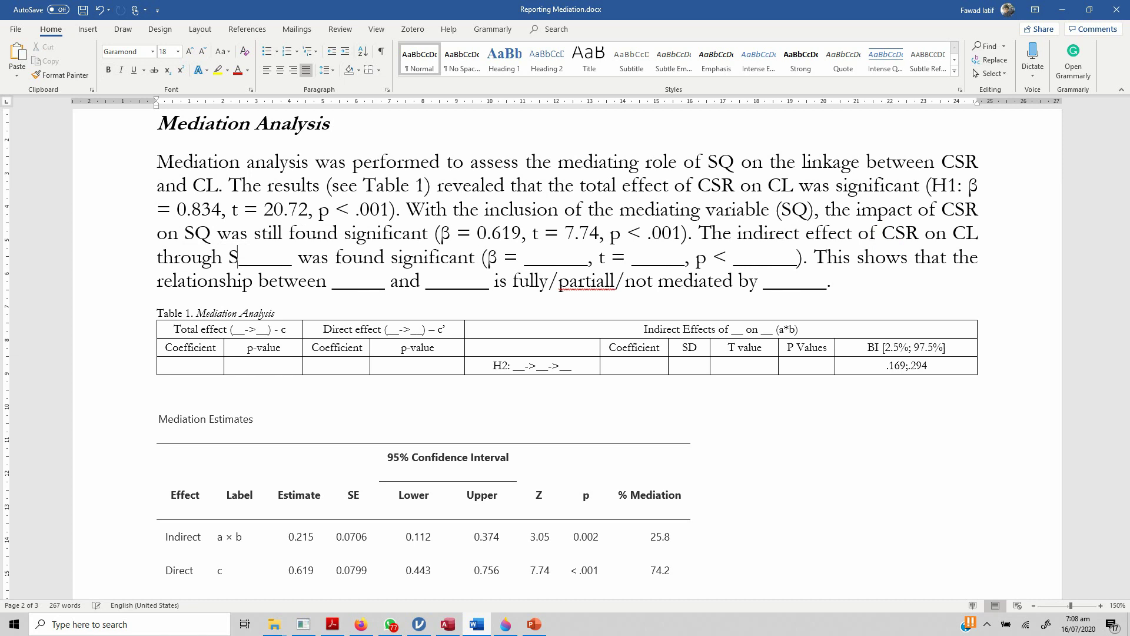
key("shift+Right")
key("shift+Right")
key("shift+Right")
key("shift+Right")
key("shift+Right")
key("shift+Right")
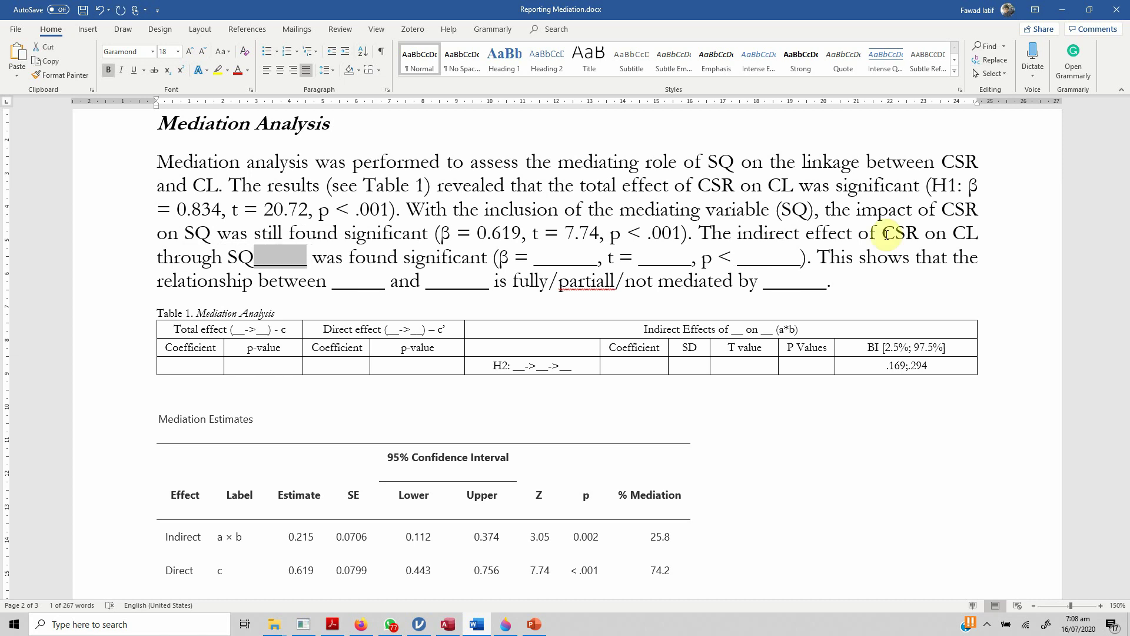
key("Delete")
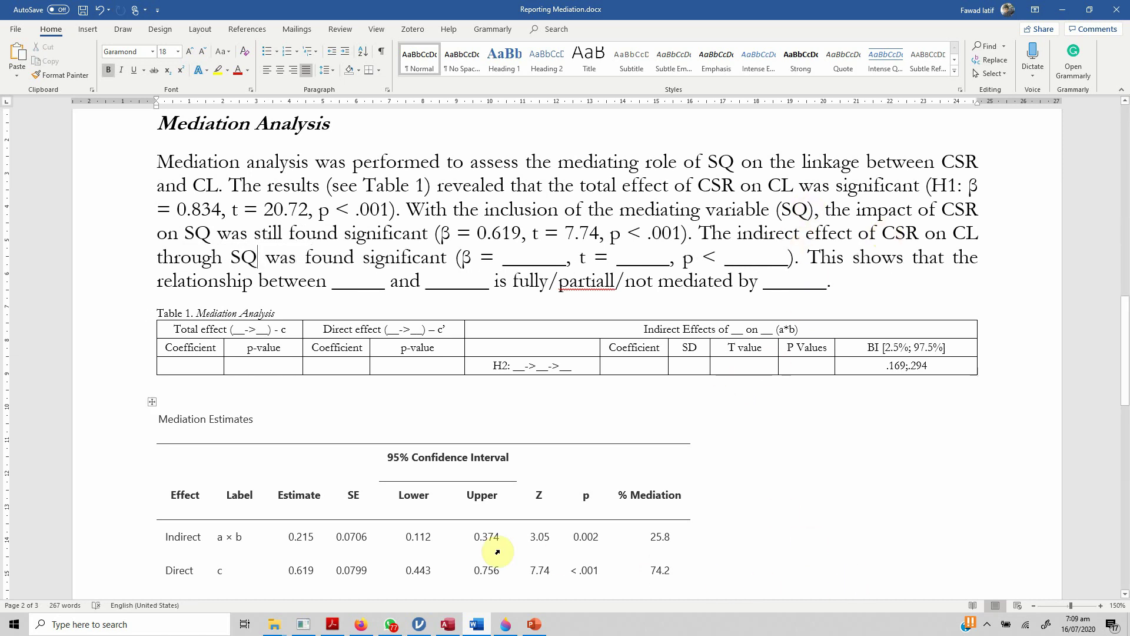
Replace the β blank in the indirect effect sentence with 0.215 from the Indirect row of the estimates table.
left_click(501, 257)
type("0.215")
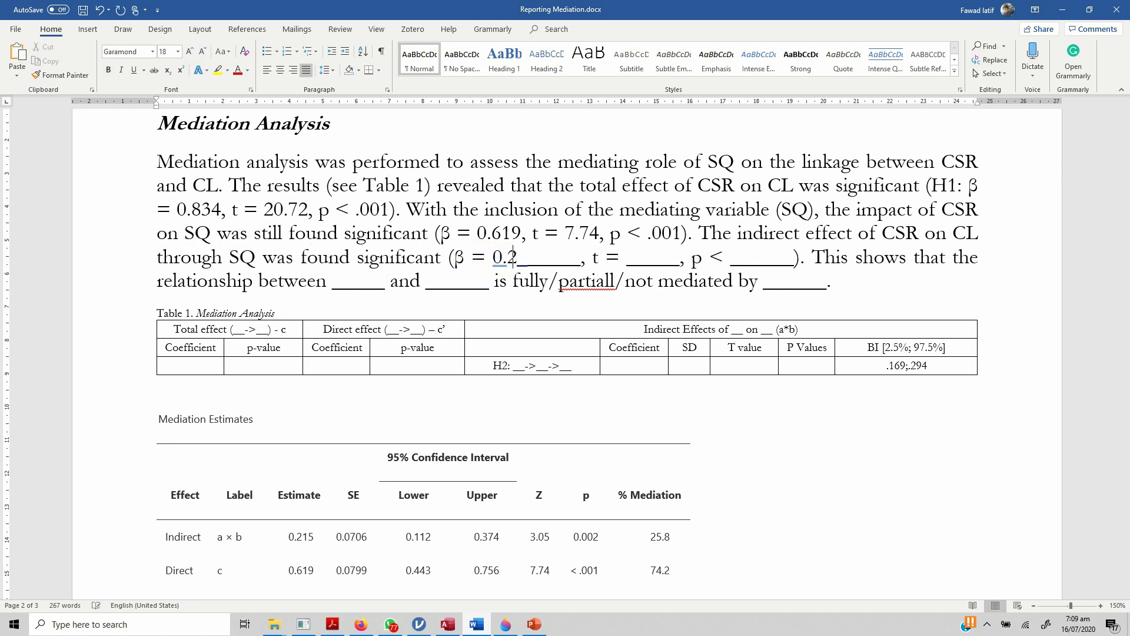
key("shift+Right")
key("shift+Right")
key("shift+Right")
key("shift+Right")
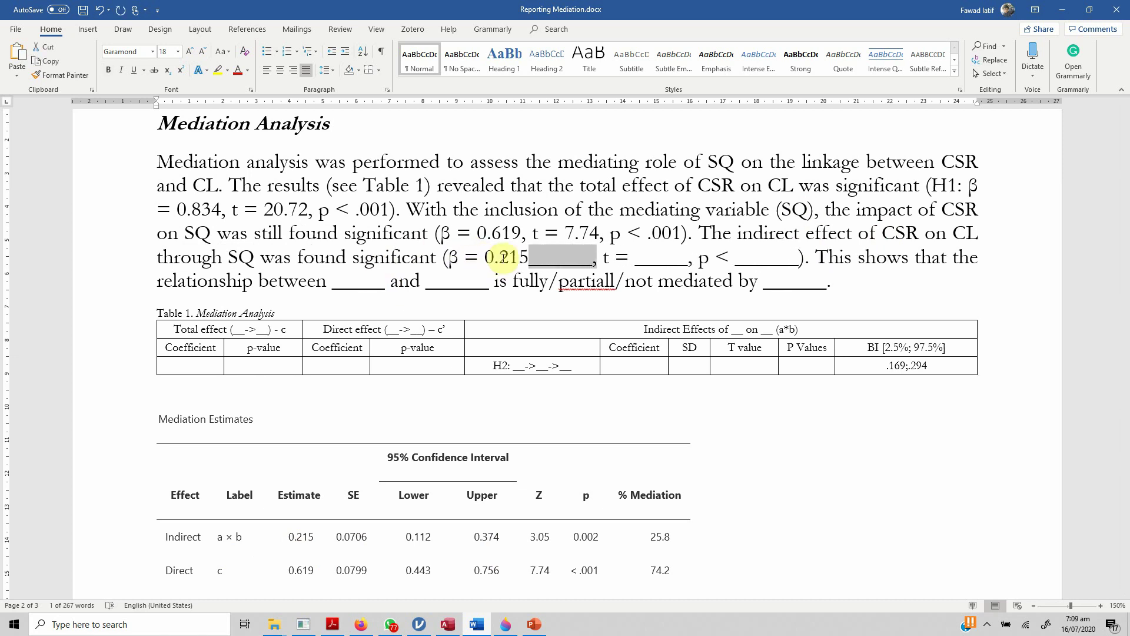
key("Delete")
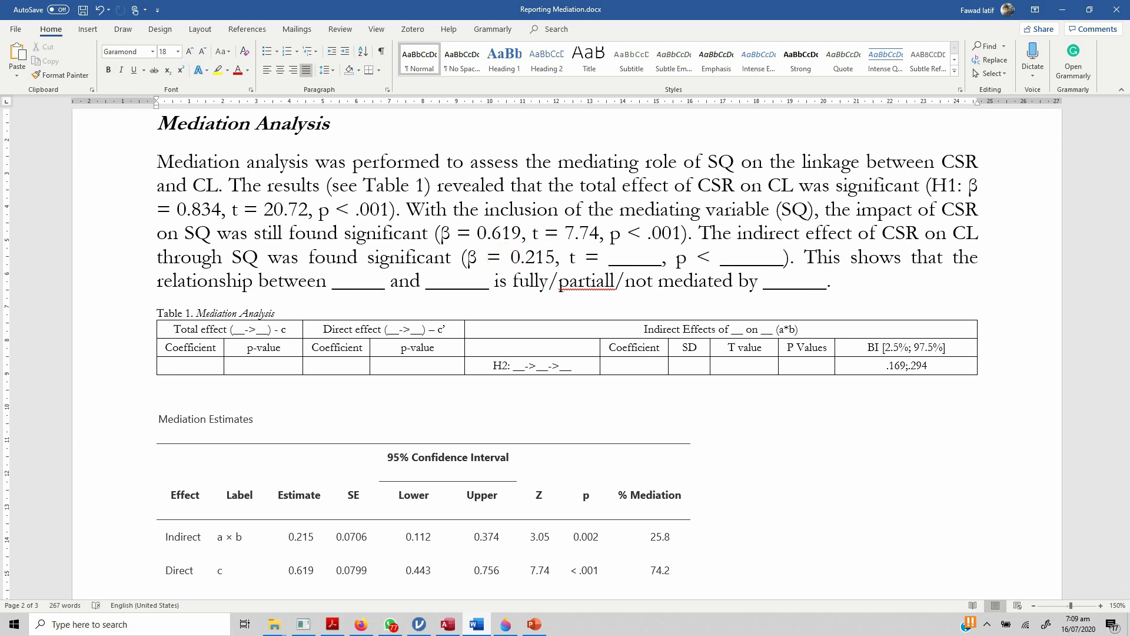
Replace the t blank in the indirect effect sentence with 3.05.
type("3.05")
key("shift+Right")
key("shift+Right")
key("shift+Right")
key("shift+Right")
key("shift+Right")
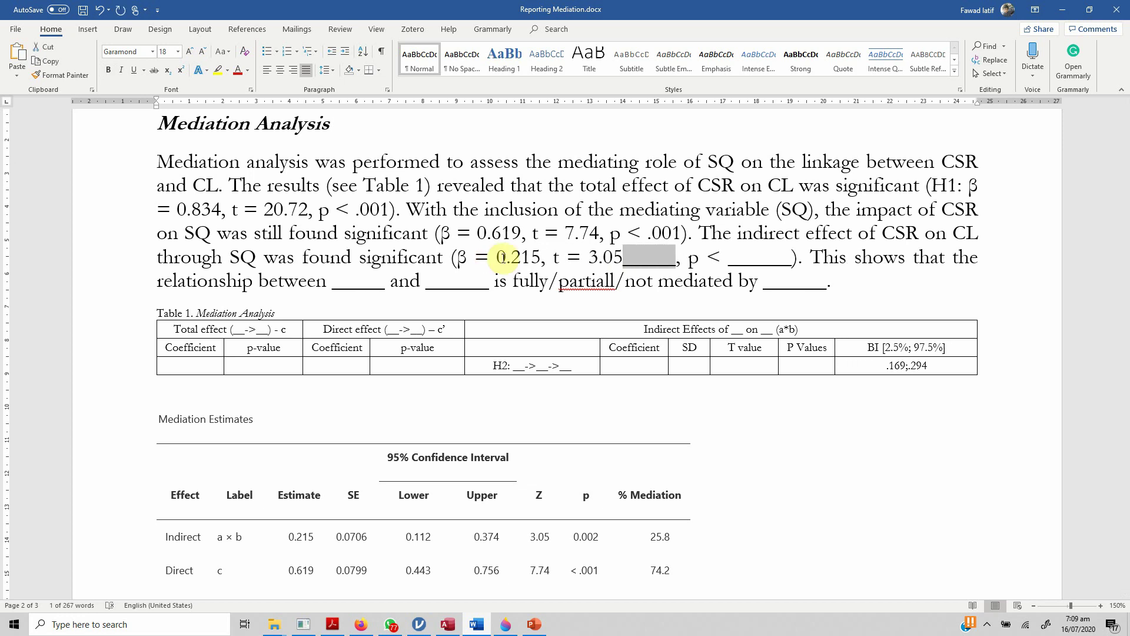
key("Delete")
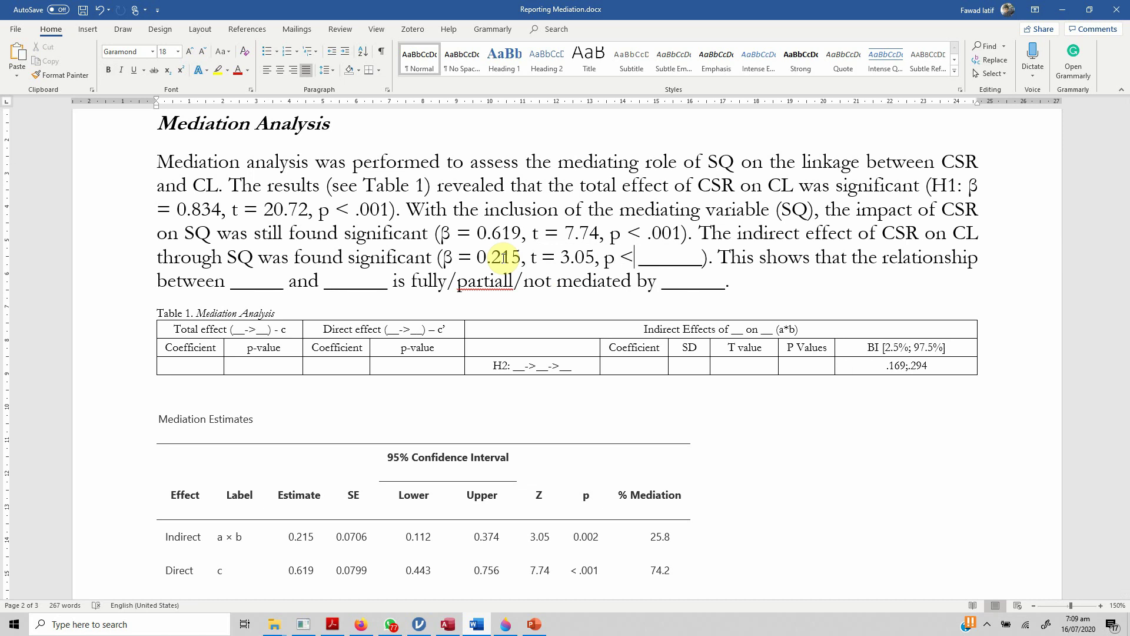
Change the indirect effect's less-than sign to an equals sign and replace the blank so it reads "p = 0.002".
key("shift+Left")
type("= 0.002")
key("shift+Right")
key("shift+Right")
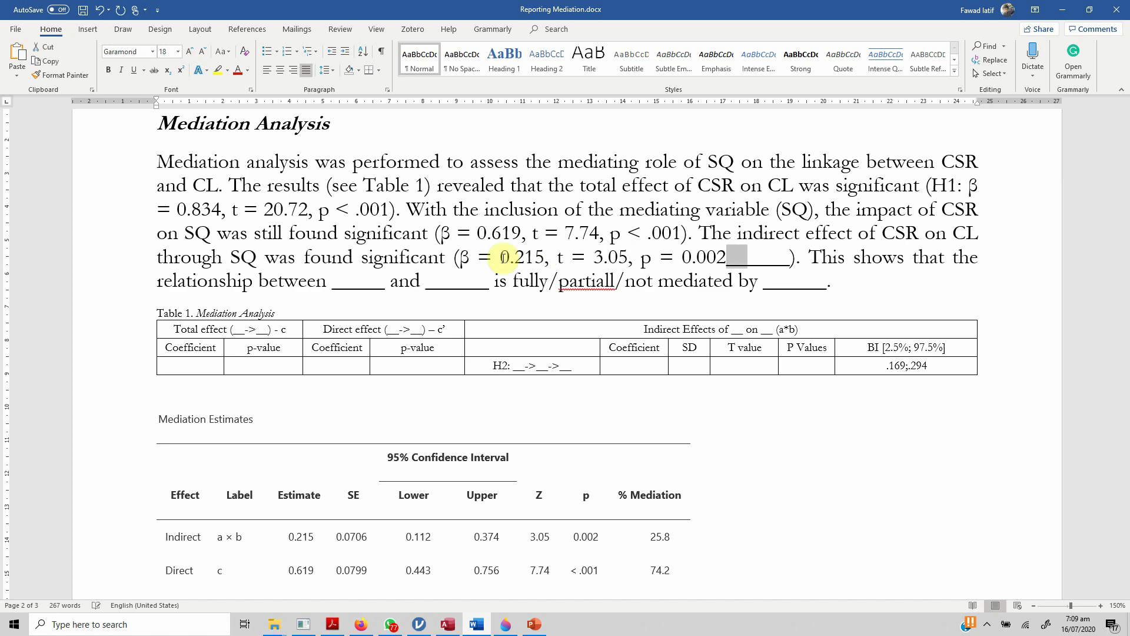
key("shift+Right")
key("shift+Right")
key("shift+Right")
key("shift+Right")
key("Delete")
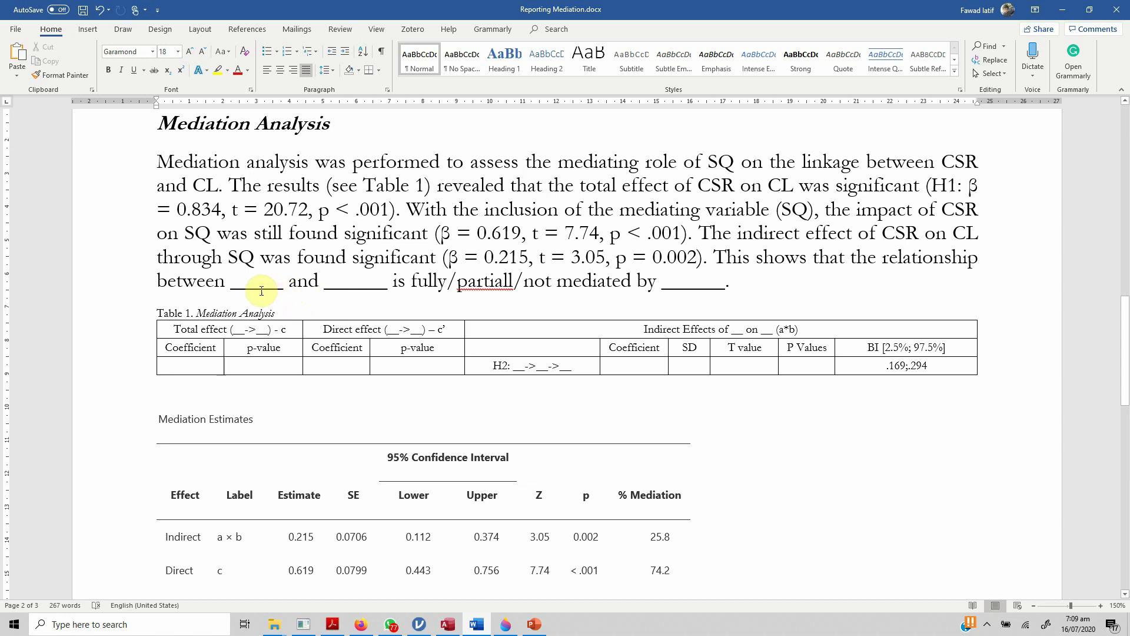
Replace the blank after "the relationship between" in the closing sentence with CSR.
left_click(231, 283)
type("CSR")
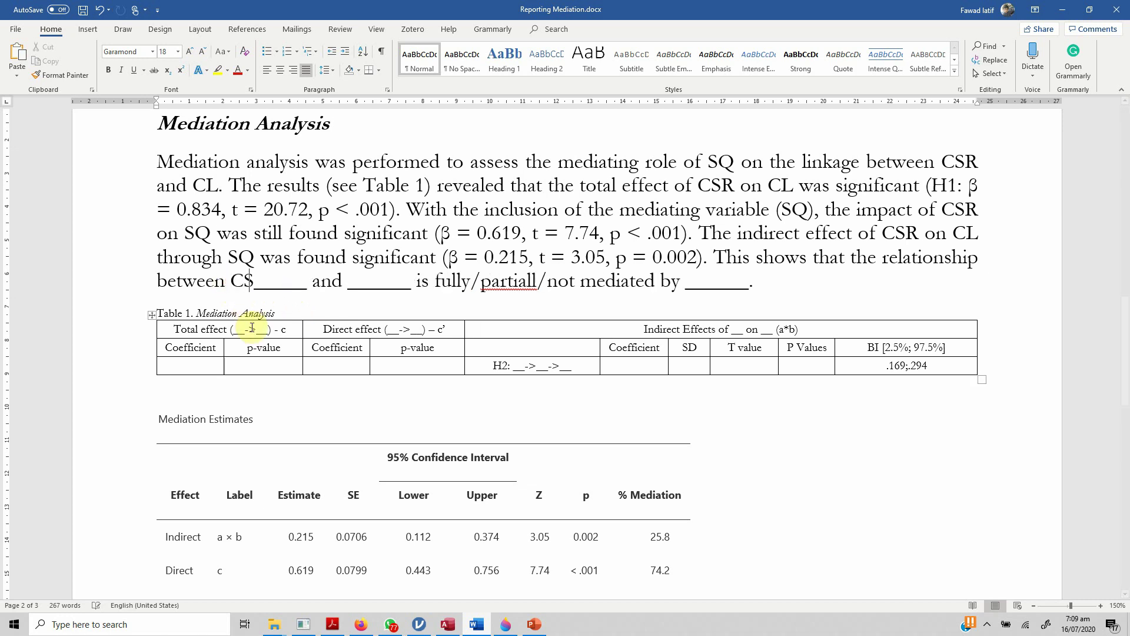
key("shift+Right")
key("shift+Right")
key("shift+Right")
key("shift+Right")
key("shift+Right")
key("shift+Right")
key("BackSpace")
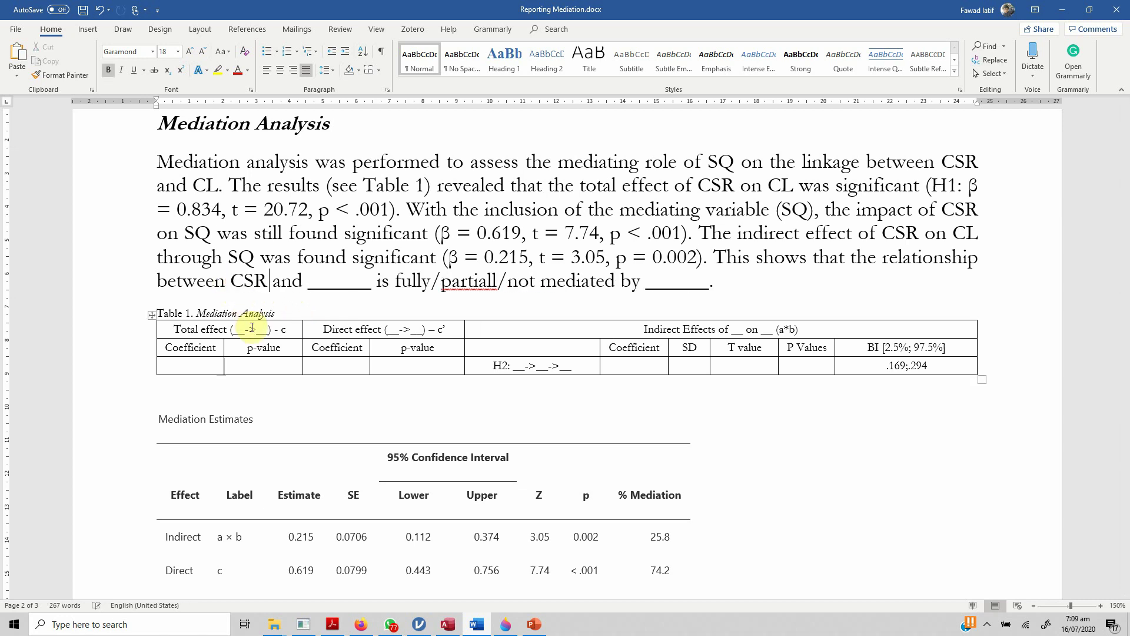
Replace the second blank in the closing sentence with CL so it reads "between CSR and CL is".
key("Right")
type("CL")
key("shift+Right")
key("shift+Right")
key("shift+Right")
key("shift+Right")
key("shift+Right")
key("shift+Right")
key("shift+Right")
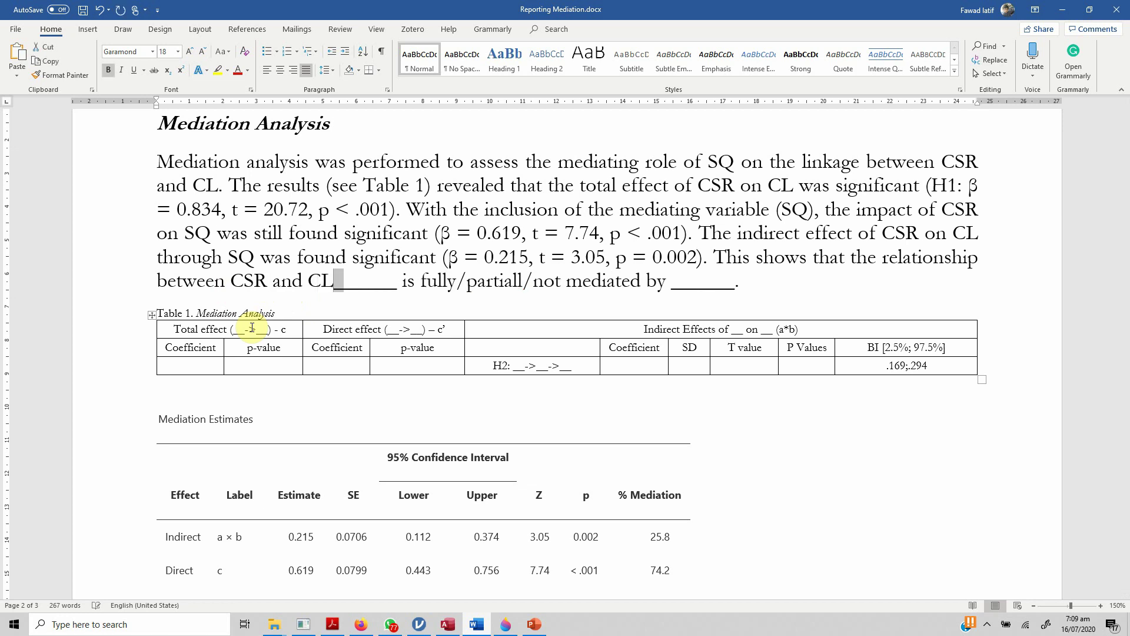
key("shift+Left")
key("BackSpace")
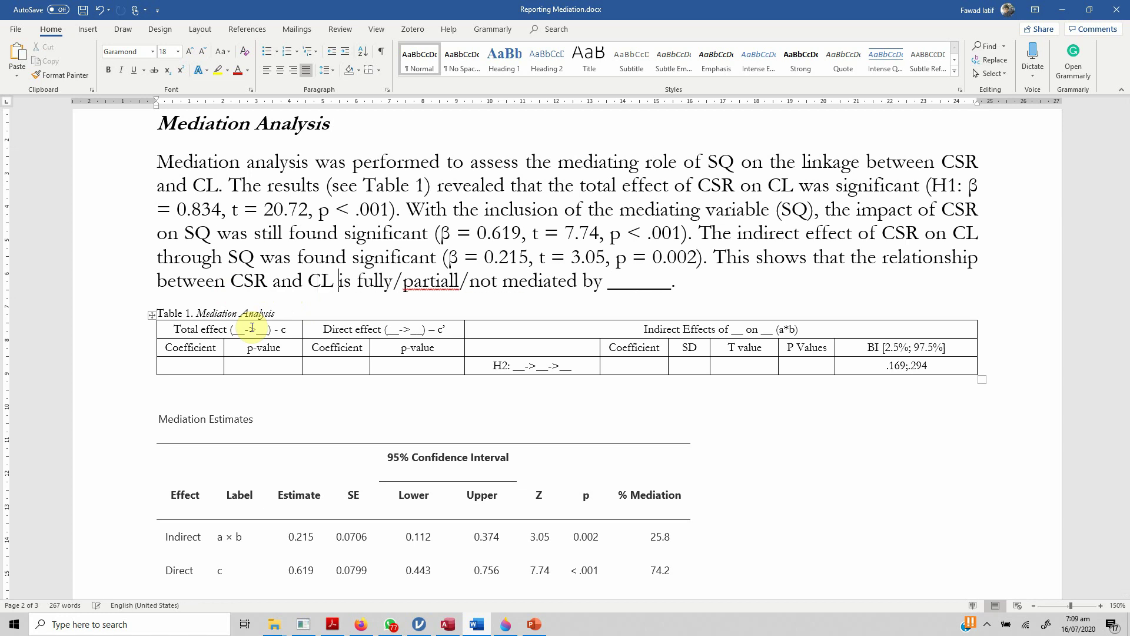
Delete the "fully/" option from the mediation type wording in the closing sentence.
key("shift+Right")
key("shift+Right")
key("shift+Right")
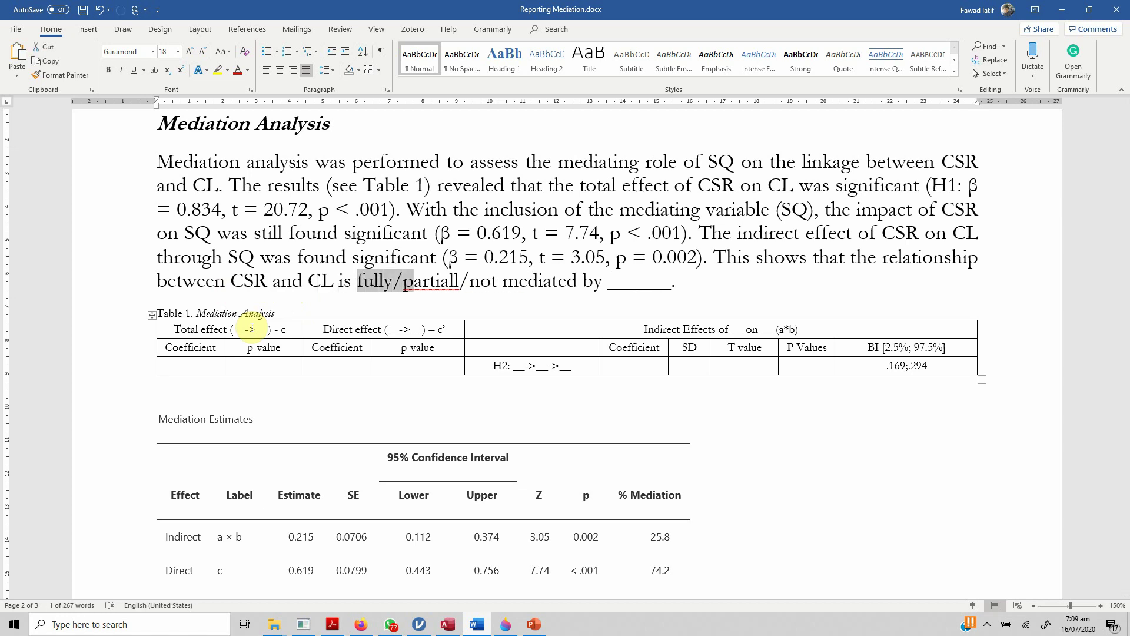
key("BackSpace")
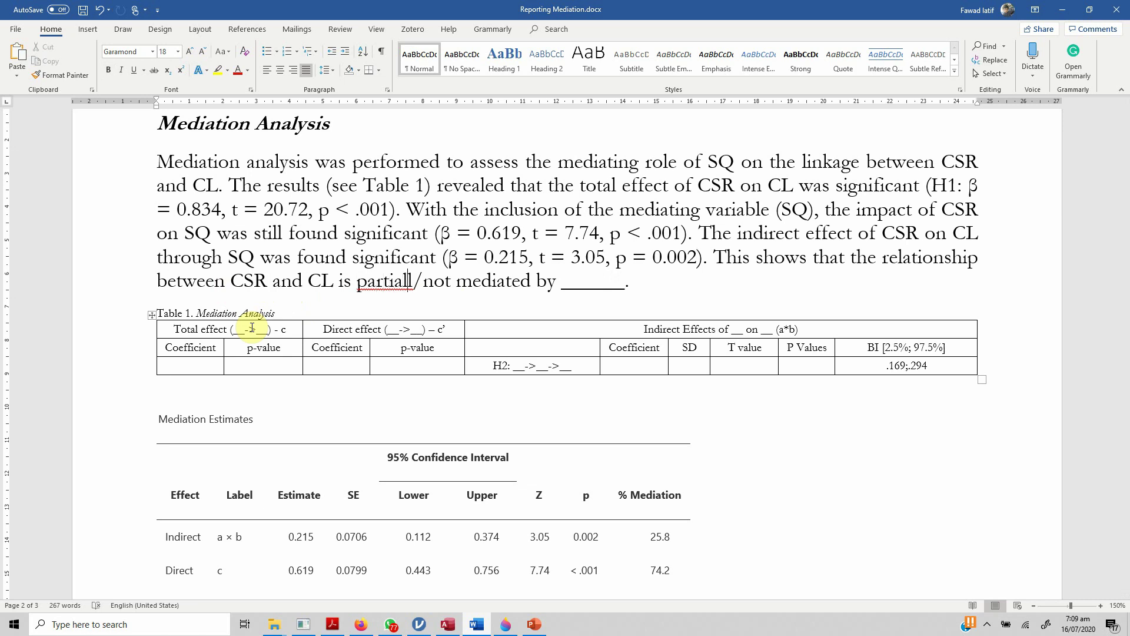